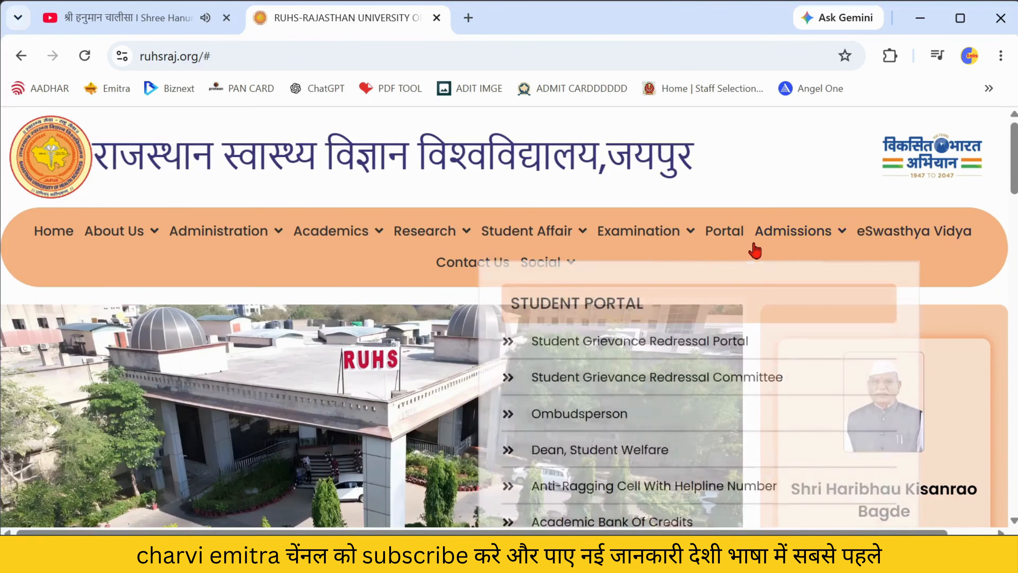
- Open Admissions 2026-27 from the RUHS Admissions menu in a new tab
{"action": "mouse_move", "coordinate": [760, 242]}
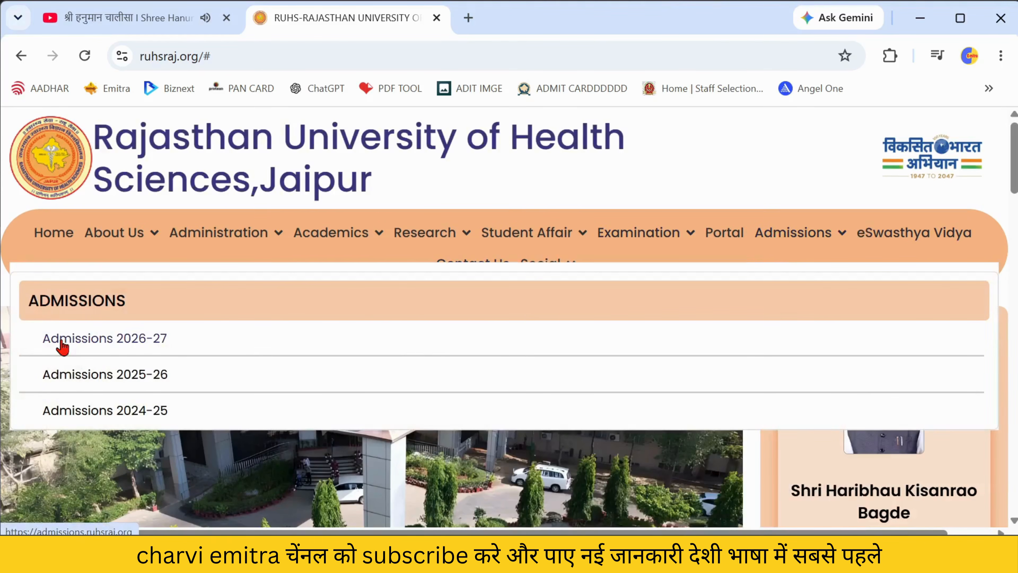
{"action": "left_click", "coordinate": [62, 346]}
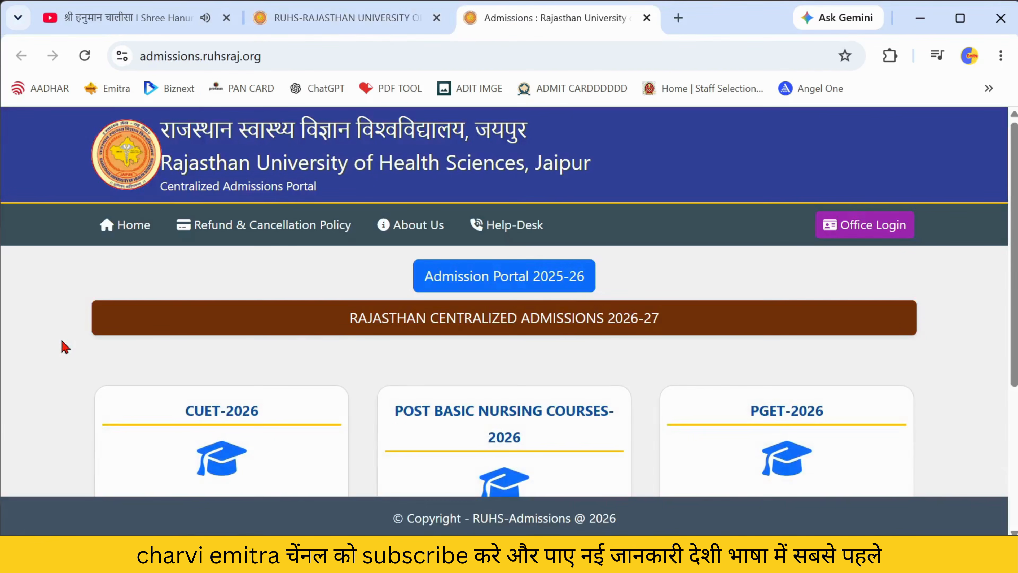
- Proceed to Post Basic Nursing Courses and choose the Post Basic B.Sc. Nursing course
{"action": "scroll", "coordinate": [62, 346], "scroll_direction": "down", "scroll_amount": 5}
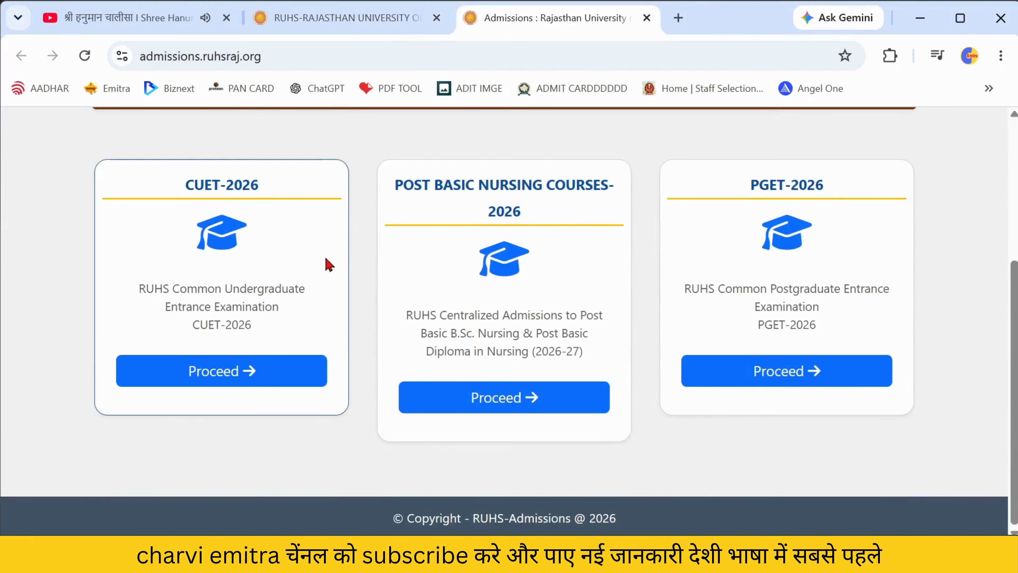
{"action": "left_click", "coordinate": [506, 397]}
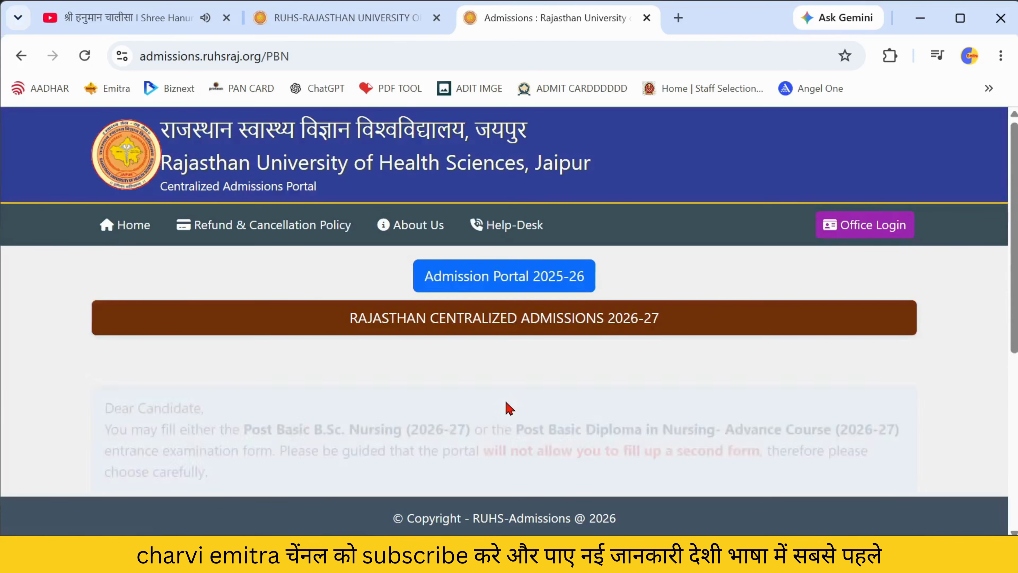
{"action": "scroll", "coordinate": [466, 337], "scroll_direction": "down", "scroll_amount": 5}
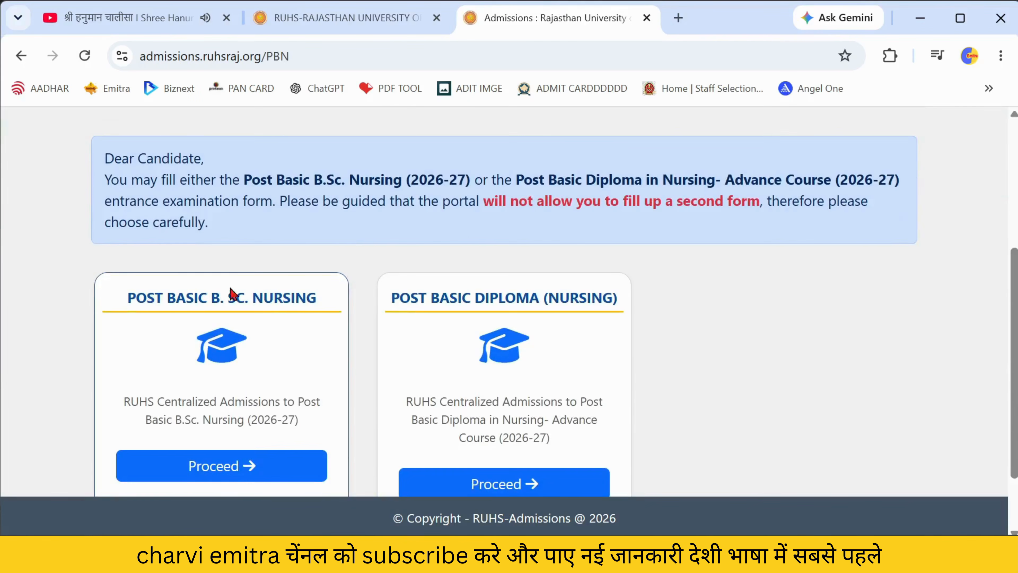
{"action": "scroll", "coordinate": [231, 292], "scroll_direction": "down", "scroll_amount": 2}
{"action": "left_click", "coordinate": [194, 383]}
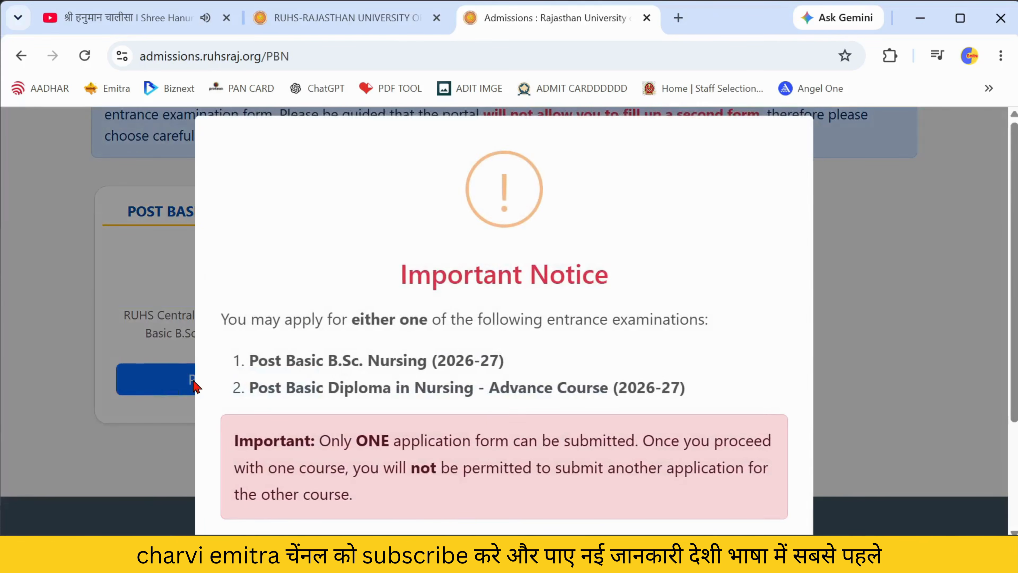
- Acknowledge the one-application-only notice and continue to the application page
{"action": "scroll", "coordinate": [312, 314], "scroll_direction": "down", "scroll_amount": 3}
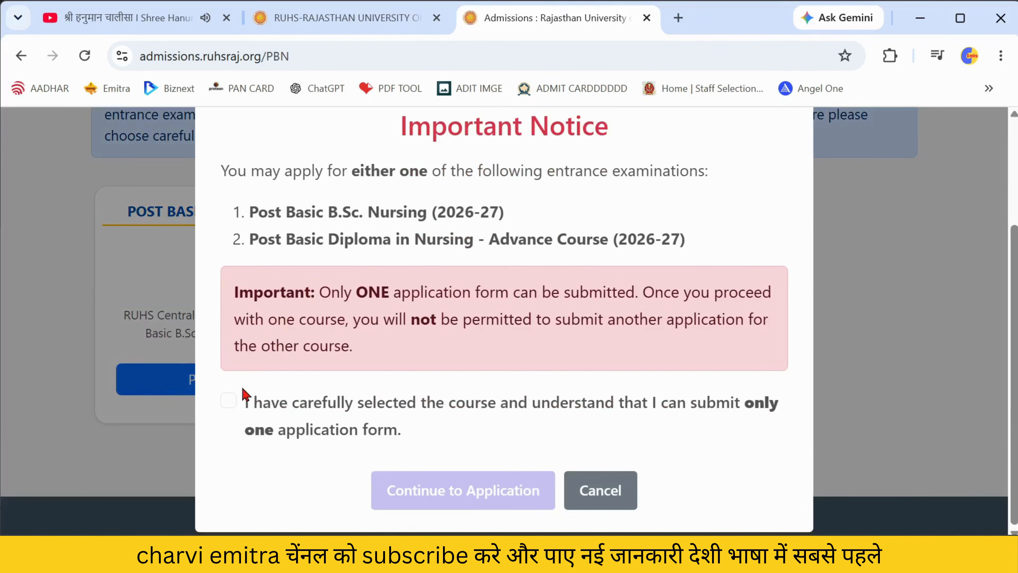
{"action": "left_click", "coordinate": [229, 402]}
{"action": "left_click", "coordinate": [487, 503]}
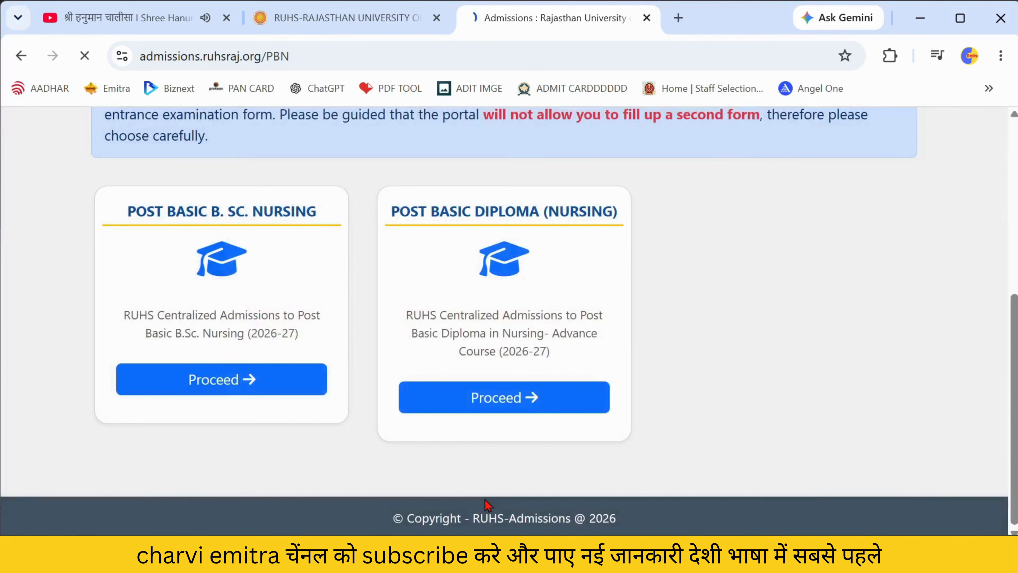
{"action": "scroll", "coordinate": [445, 373], "scroll_direction": "down", "scroll_amount": 3}
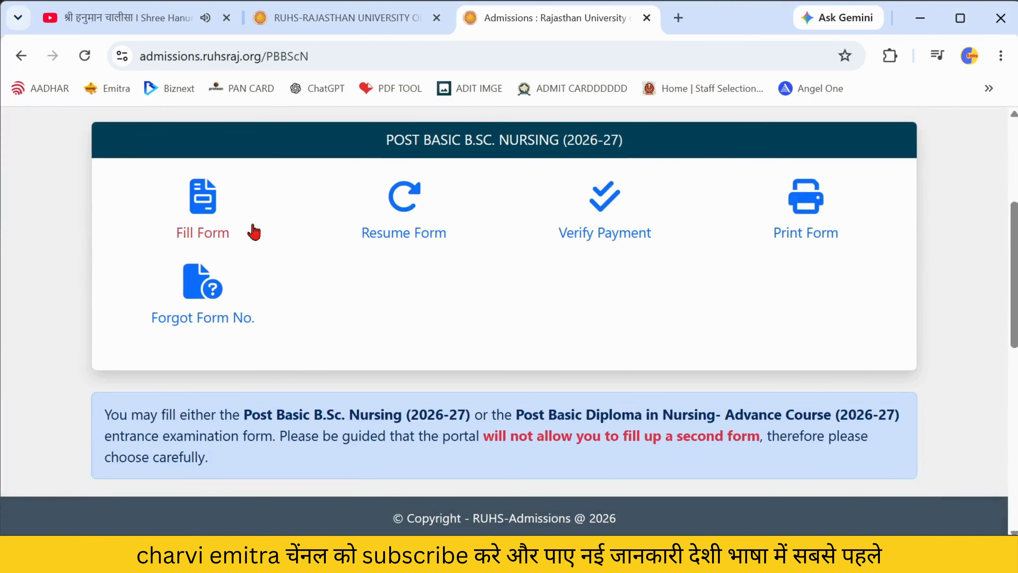
- Start a new form, accept the eligibility declaration and confirm opening the application form
{"action": "left_click", "coordinate": [204, 198]}
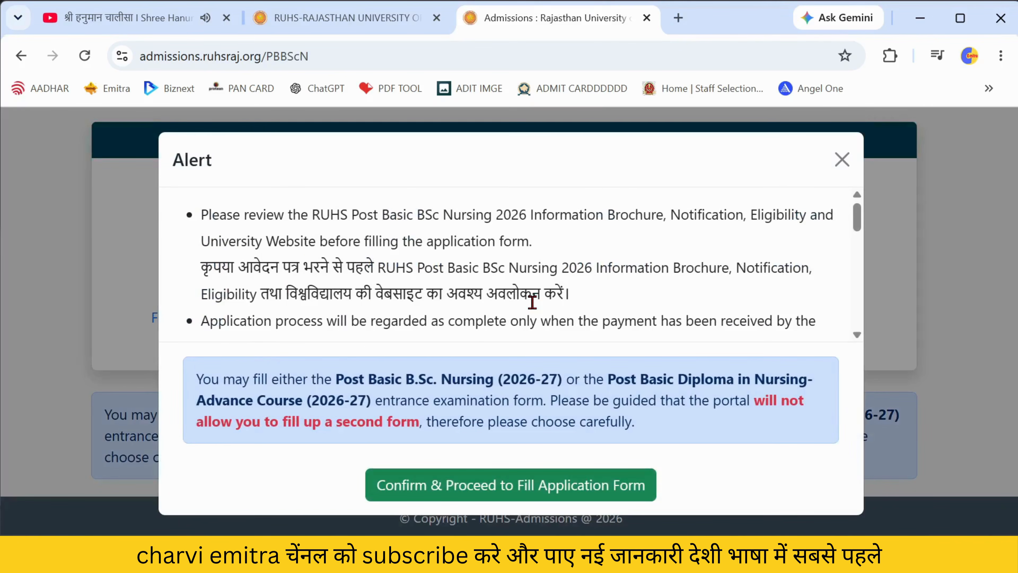
{"action": "scroll", "coordinate": [532, 302], "scroll_direction": "down", "scroll_amount": 8}
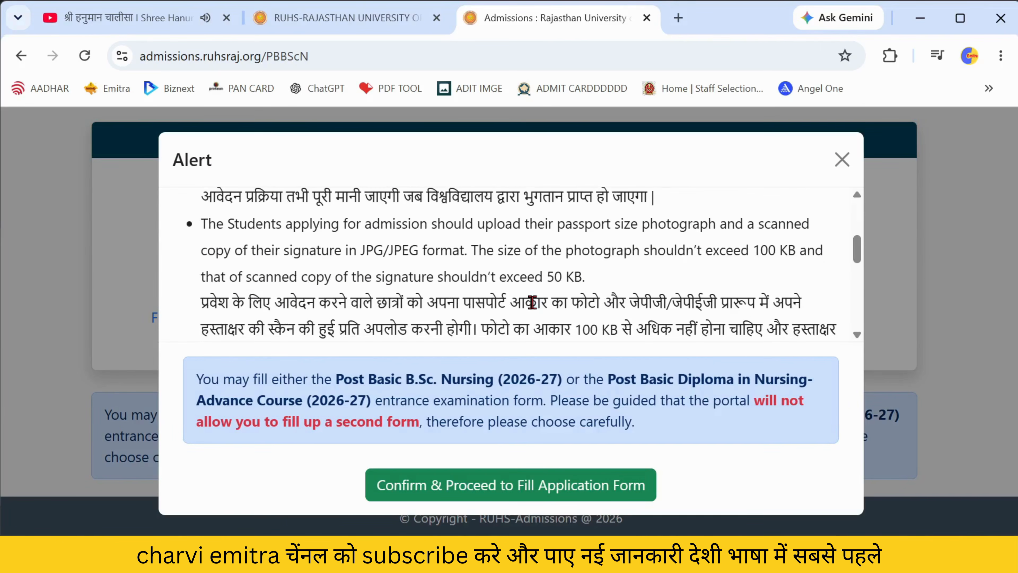
{"action": "scroll", "coordinate": [532, 302], "scroll_direction": "down", "scroll_amount": 4}
{"action": "scroll", "coordinate": [533, 302], "scroll_direction": "up", "scroll_amount": 4}
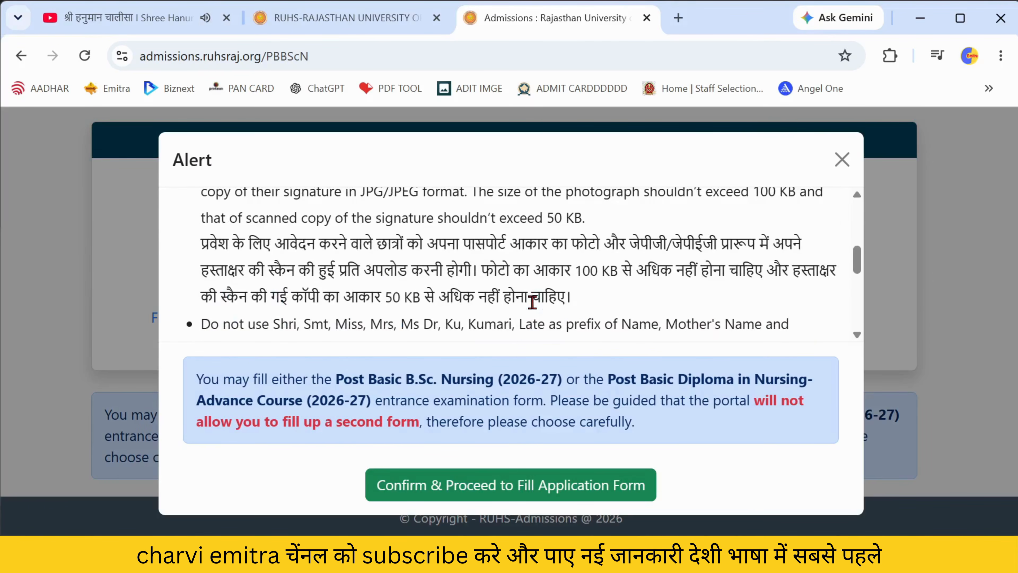
{"action": "scroll", "coordinate": [533, 301], "scroll_direction": "down", "scroll_amount": 4}
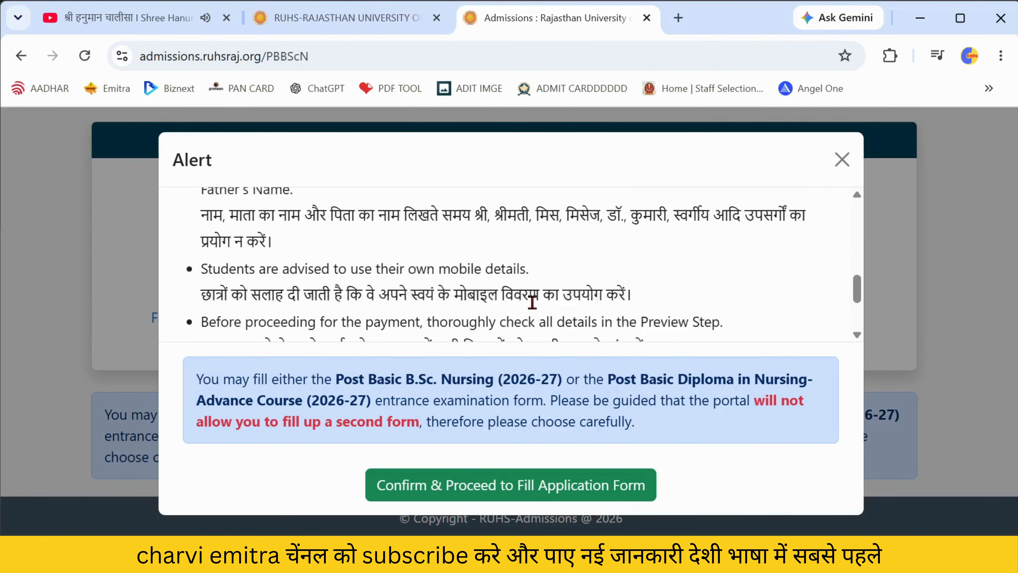
{"action": "scroll", "coordinate": [533, 301], "scroll_direction": "down", "scroll_amount": 3}
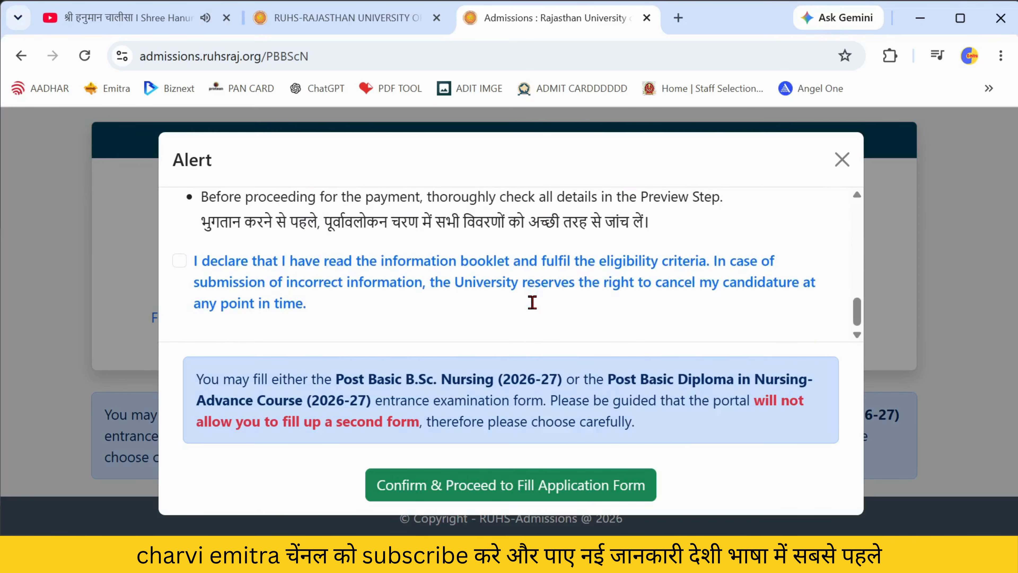
{"action": "left_click", "coordinate": [179, 260]}
{"action": "left_click", "coordinate": [440, 483]}
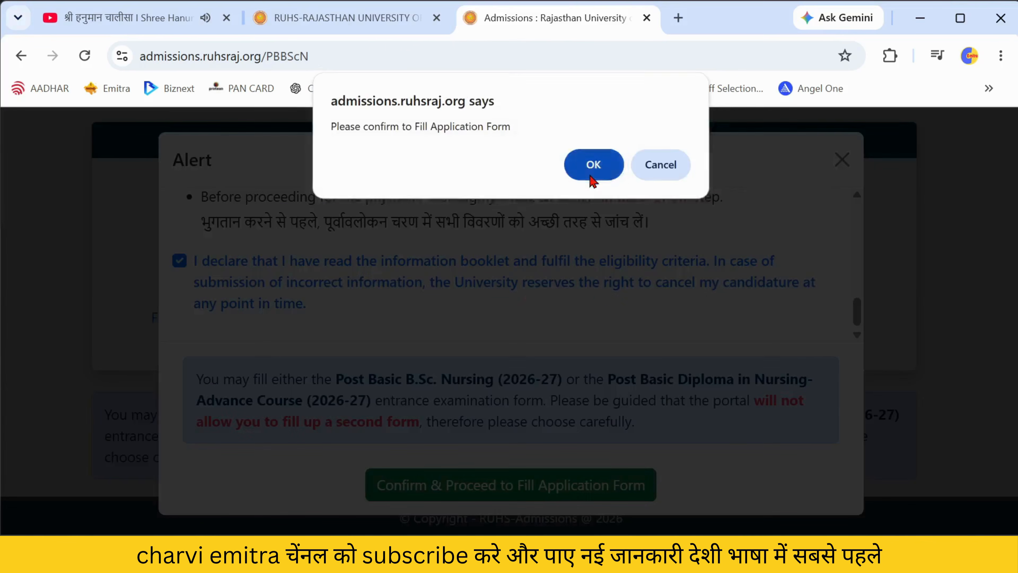
{"action": "left_click", "coordinate": [592, 177]}
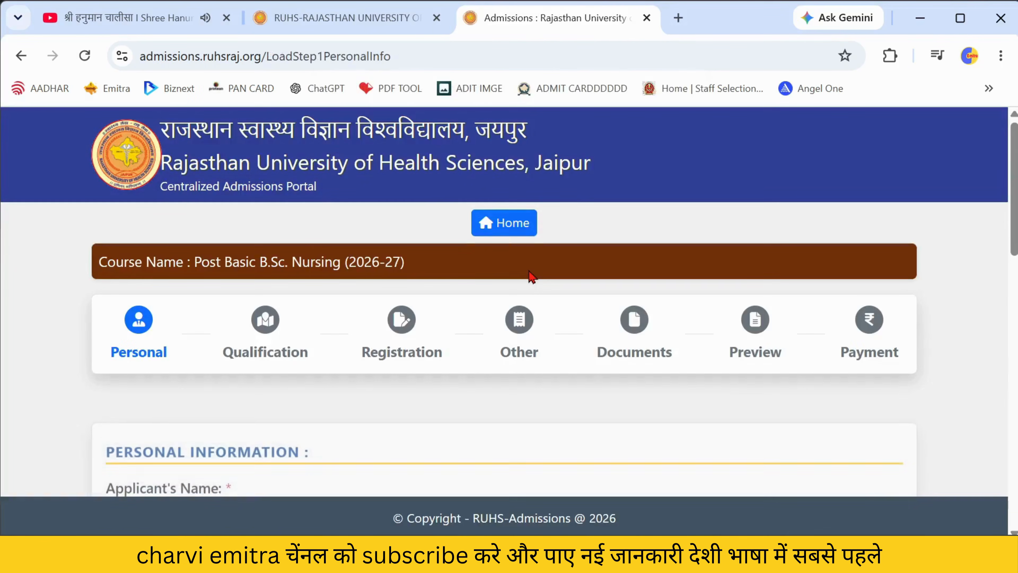
- Enter the applicant's full name, father's name and mother's name in the personal information fields
{"action": "scroll", "coordinate": [531, 277], "scroll_direction": "down", "scroll_amount": 5}
{"action": "left_click", "coordinate": [205, 276]}
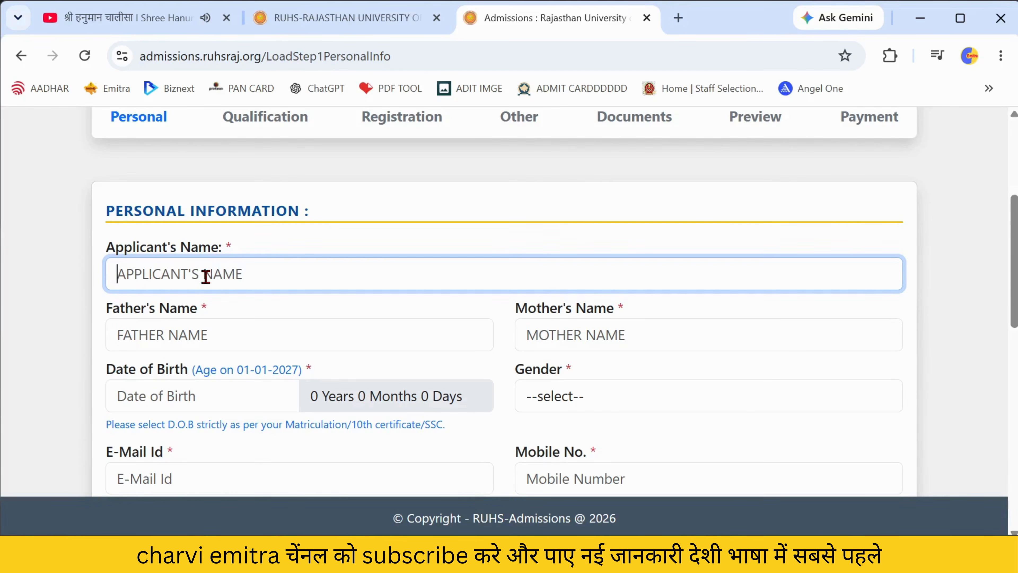
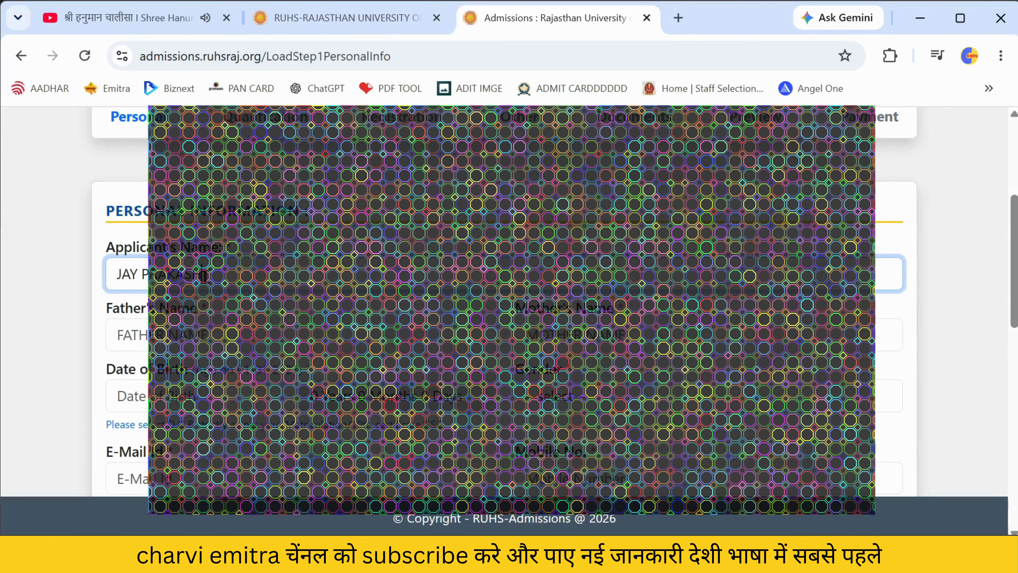
{"action": "key", "text": "Tab"}
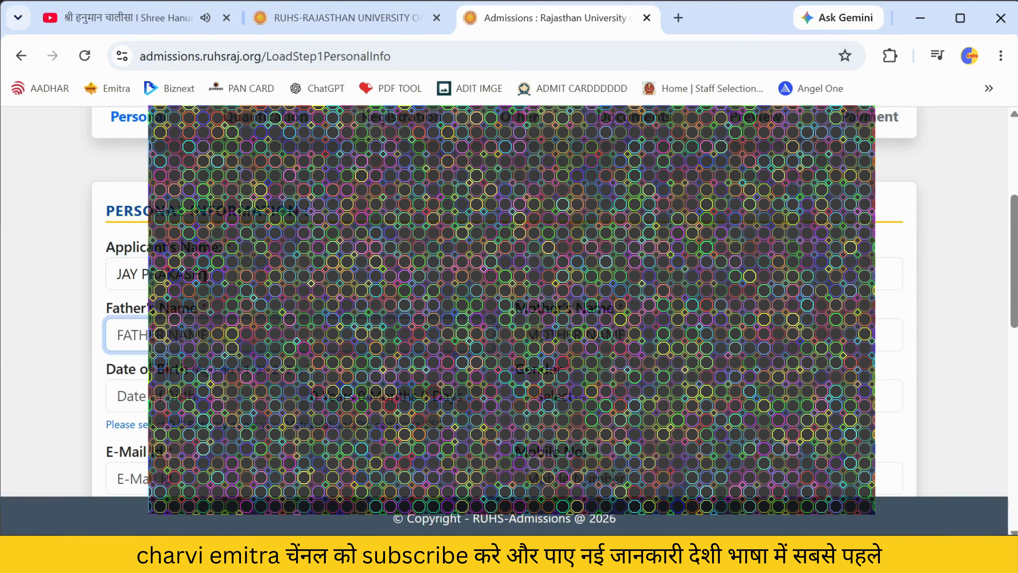
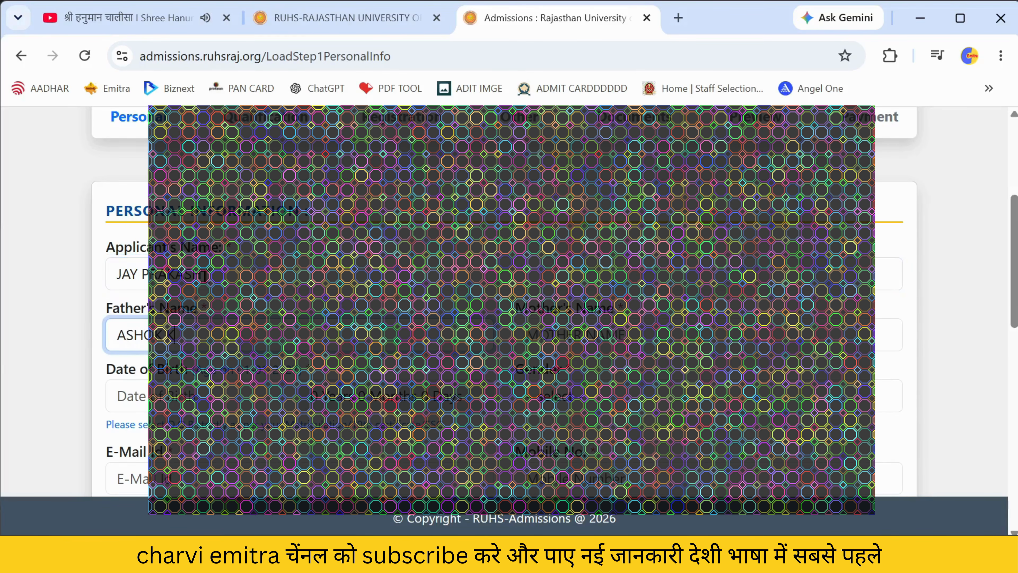
{"action": "key", "text": "Tab"}
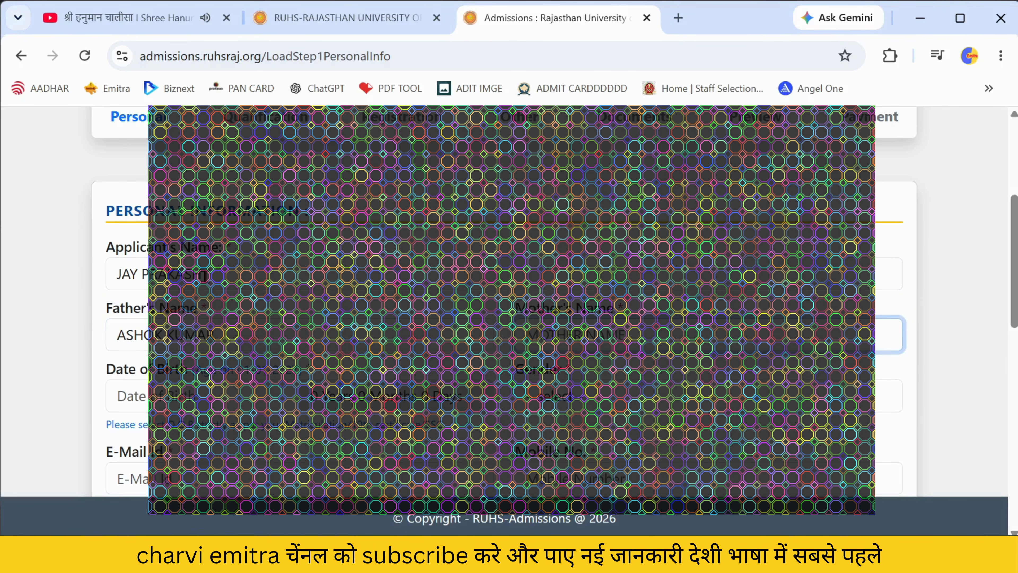
- Set the date of birth to 15 May 2004 and the gender to Male
{"action": "left_click", "coordinate": [169, 400]}
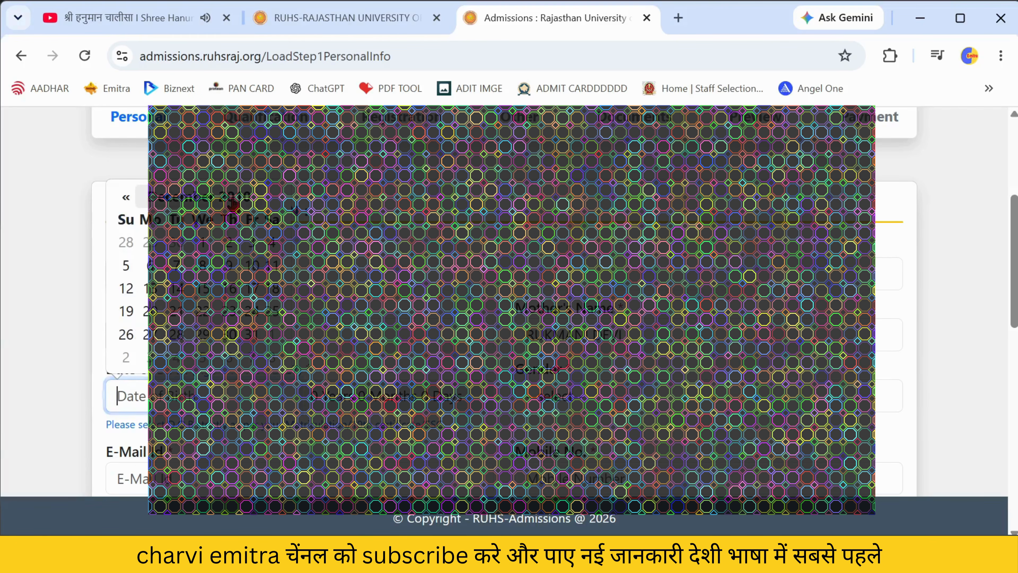
{"action": "left_click", "coordinate": [137, 199]}
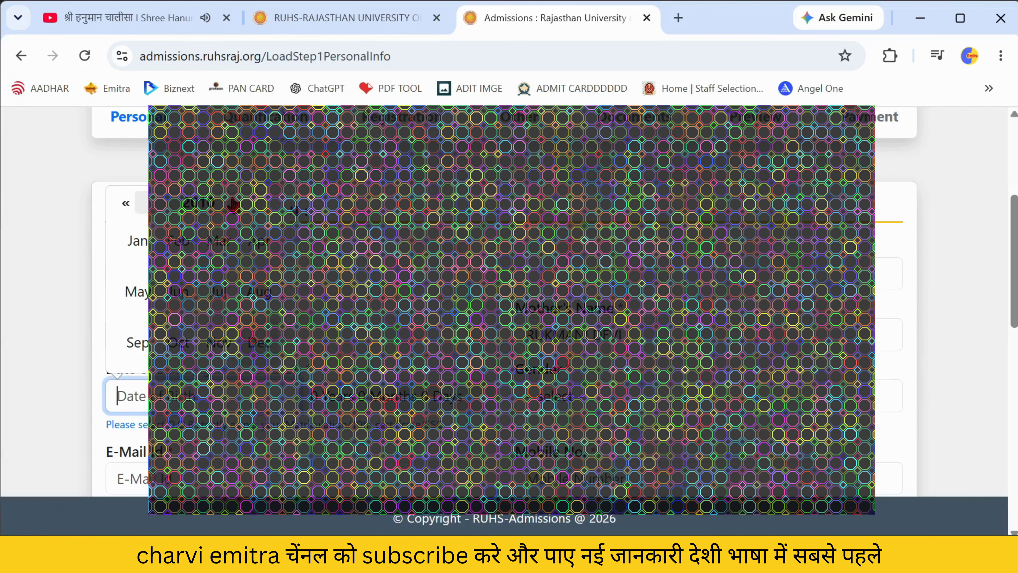
{"action": "left_click", "coordinate": [126, 203]}
{"action": "left_click", "coordinate": [126, 203]}
{"action": "left_click", "coordinate": [126, 203]}
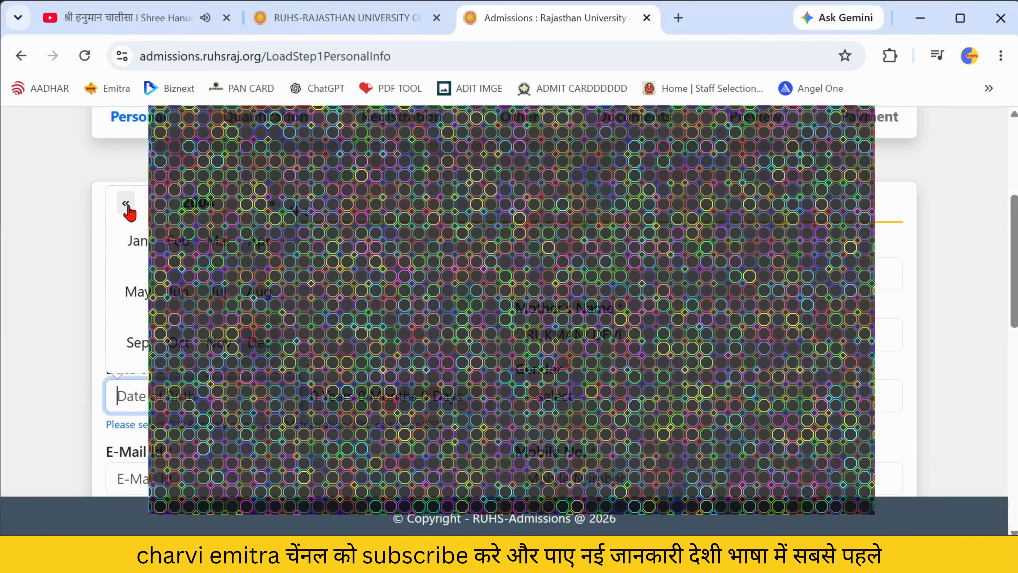
{"action": "left_click", "coordinate": [135, 292]}
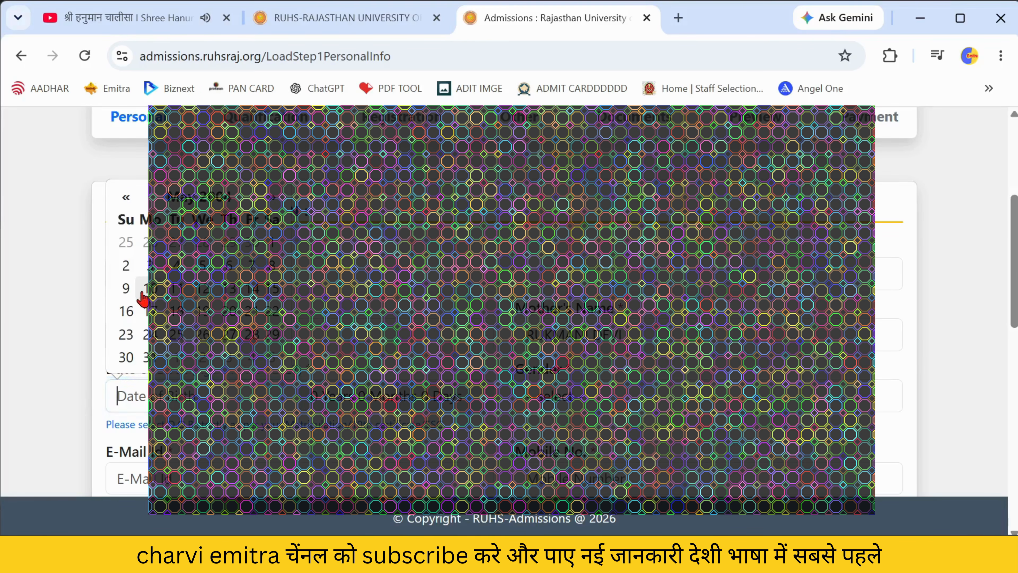
{"action": "left_click", "coordinate": [274, 289]}
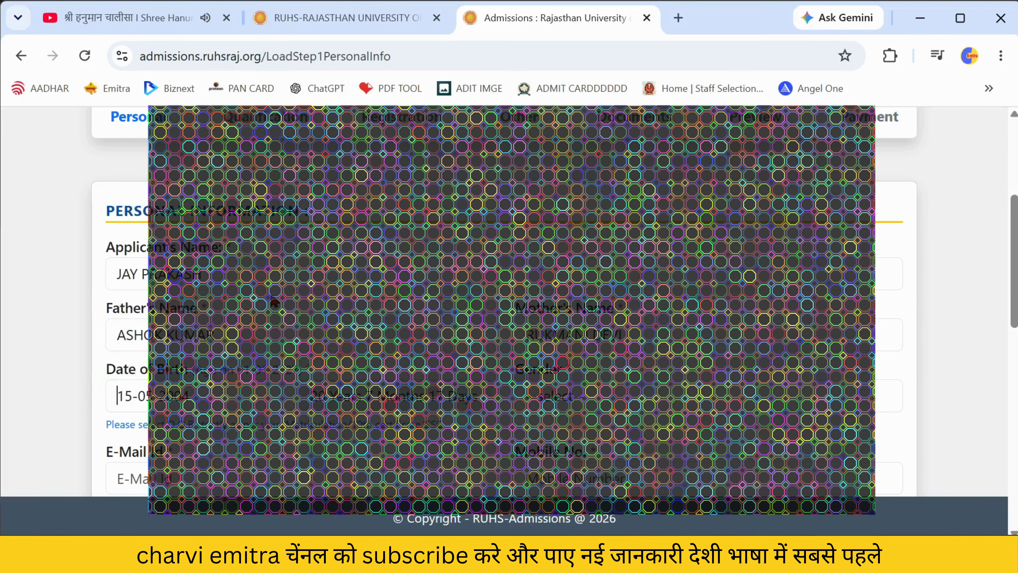
{"action": "left_click", "coordinate": [562, 407]}
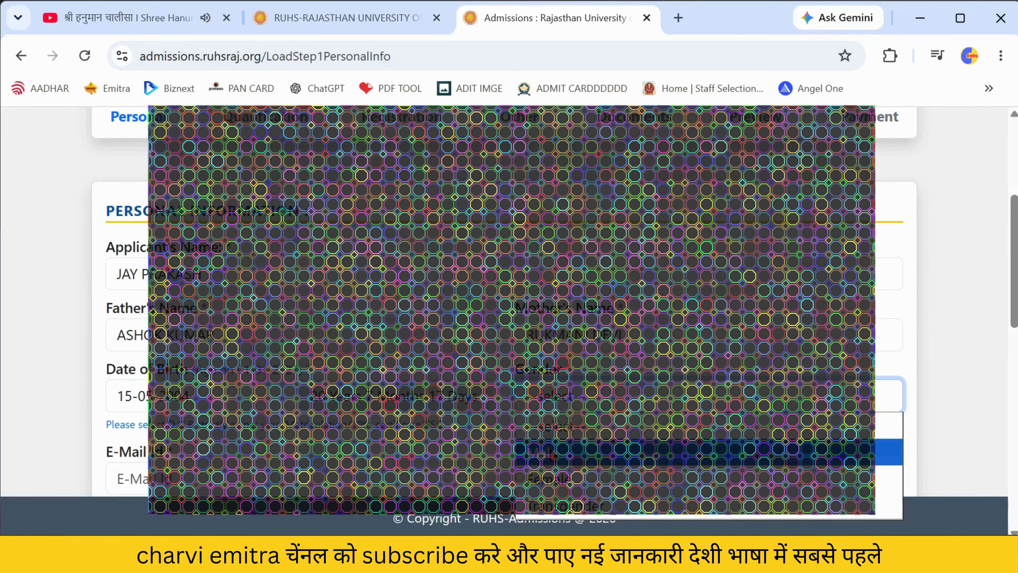
{"action": "left_click", "coordinate": [555, 459]}
- Review the e-mail and permanent address, and make the correspondence address same as permanent
{"action": "scroll", "coordinate": [664, 388], "scroll_direction": "down", "scroll_amount": 4}
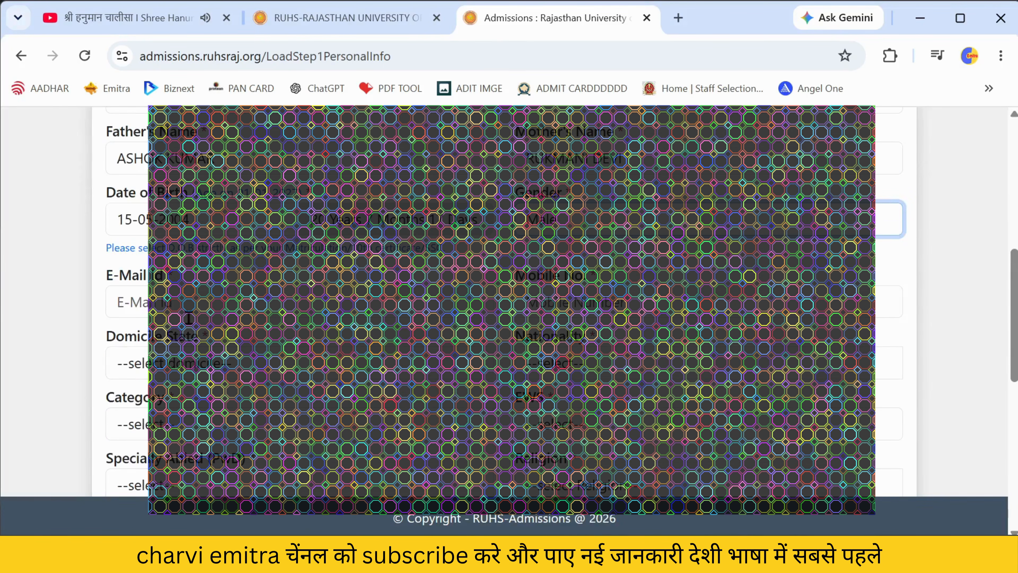
{"action": "left_click", "coordinate": [149, 306]}
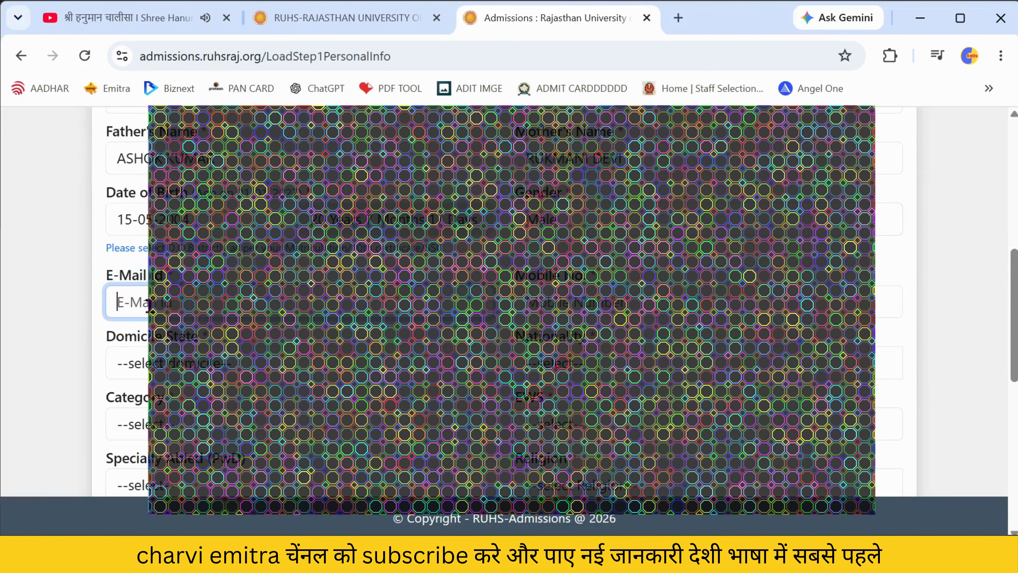
{"action": "type", "text": "r"}
{"action": "key", "text": "BackSpace"}
{"action": "scroll", "coordinate": [149, 306], "scroll_direction": "down", "scroll_amount": 8}
{"action": "left_click", "coordinate": [242, 194]}
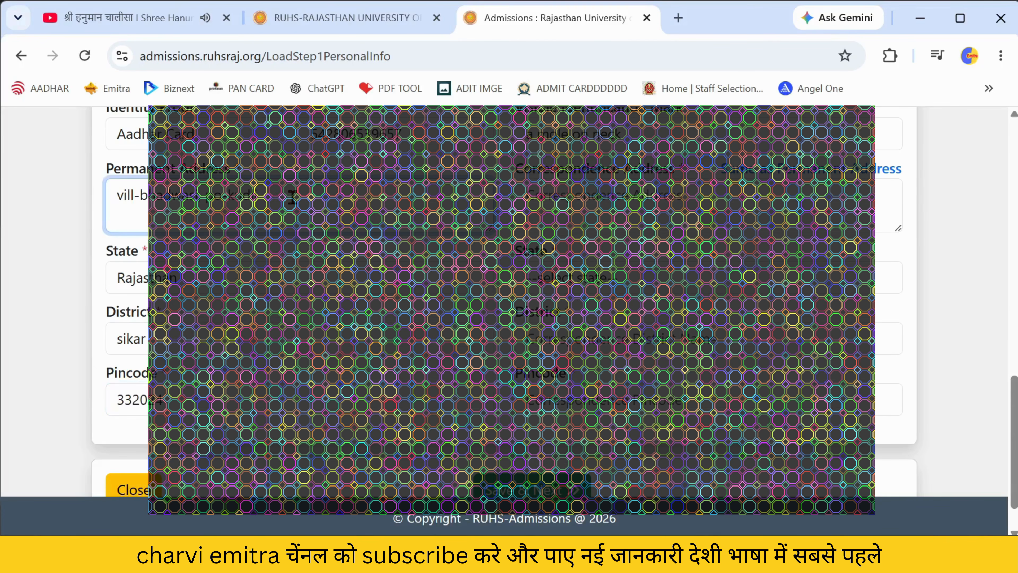
{"action": "scroll", "coordinate": [531, 324], "scroll_direction": "up", "scroll_amount": 4}
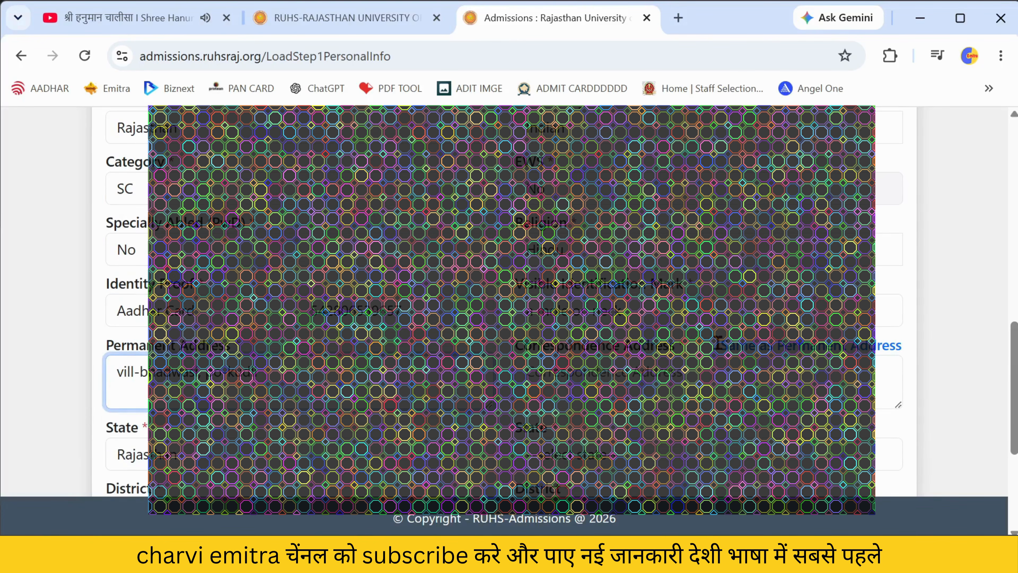
{"action": "left_click", "coordinate": [718, 346]}
- Save the personal information and confirm moving on to the qualification step
{"action": "scroll", "coordinate": [749, 305], "scroll_direction": "down", "scroll_amount": 3}
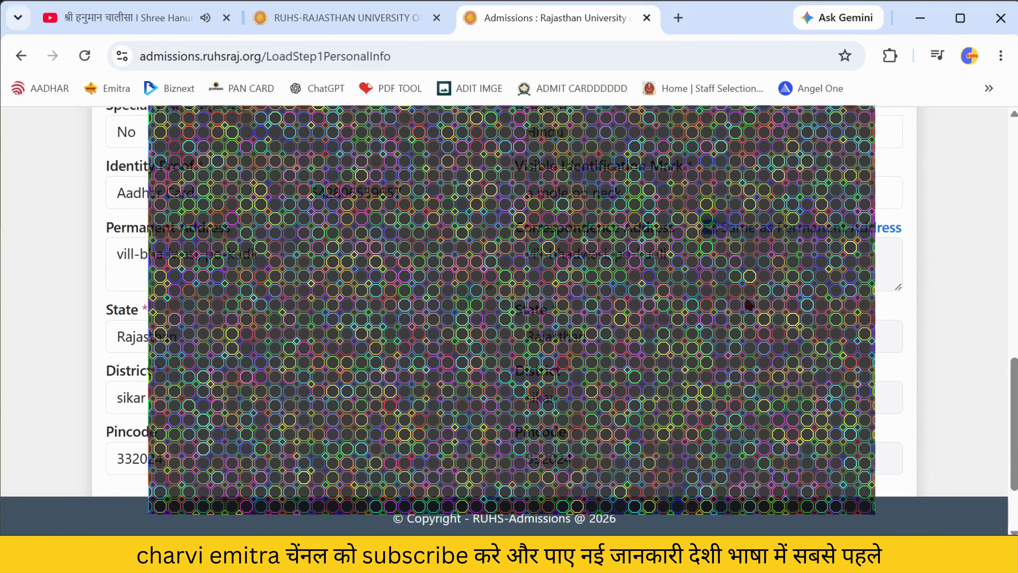
{"action": "scroll", "coordinate": [749, 305], "scroll_direction": "down", "scroll_amount": 3}
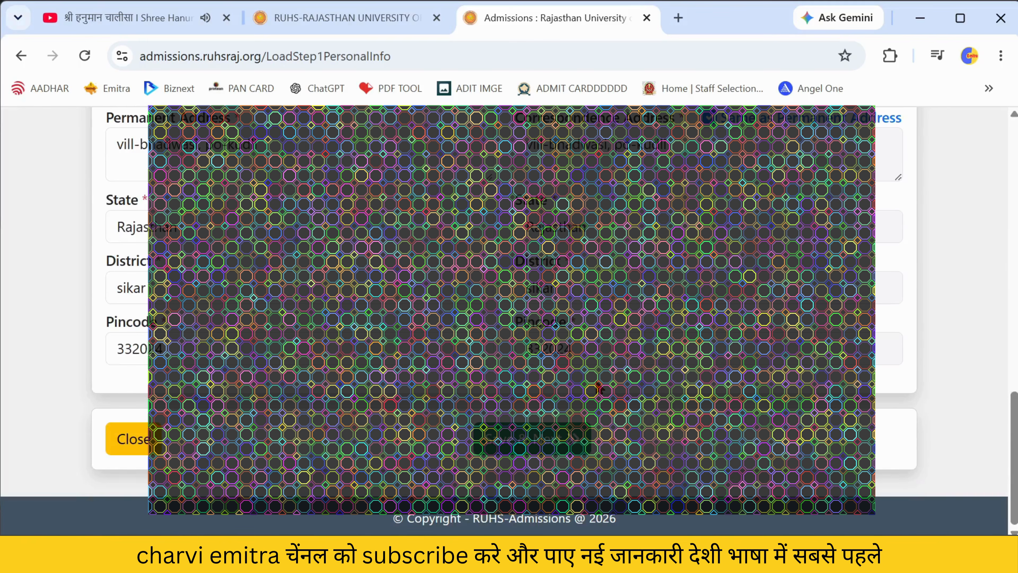
{"action": "scroll", "coordinate": [599, 388], "scroll_direction": "up", "scroll_amount": 15}
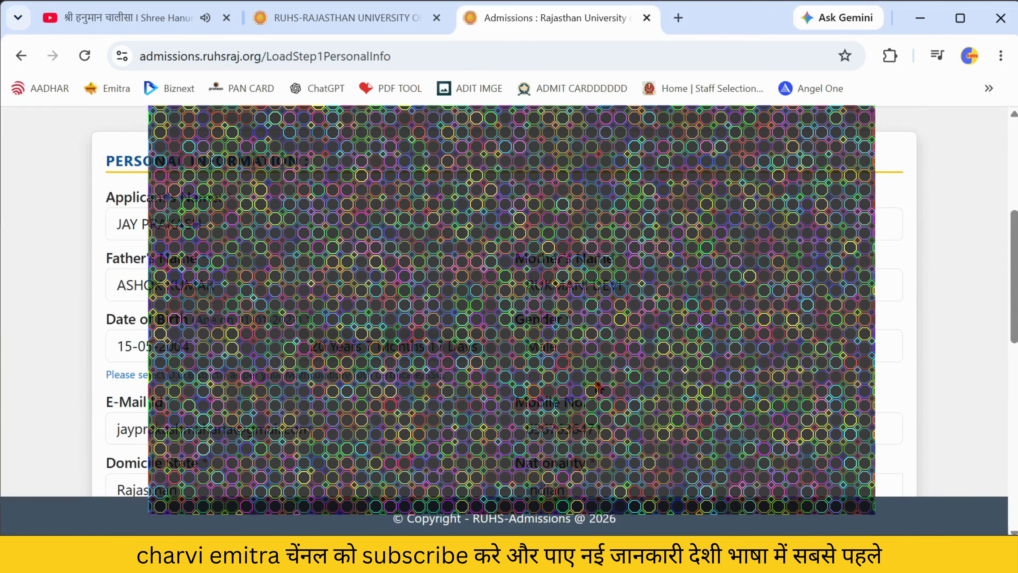
{"action": "scroll", "coordinate": [599, 388], "scroll_direction": "up", "scroll_amount": 3}
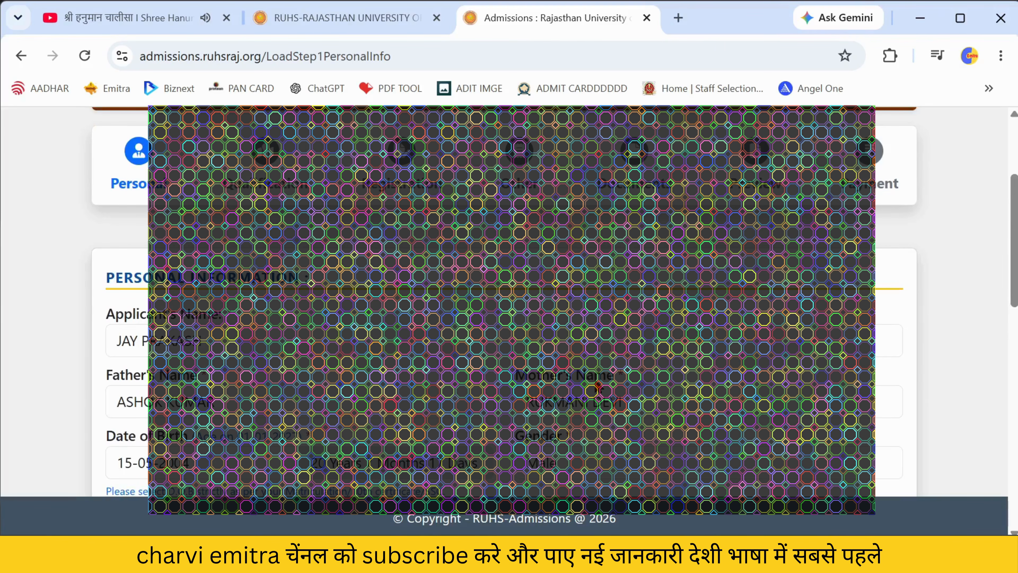
{"action": "scroll", "coordinate": [590, 353], "scroll_direction": "down", "scroll_amount": 2}
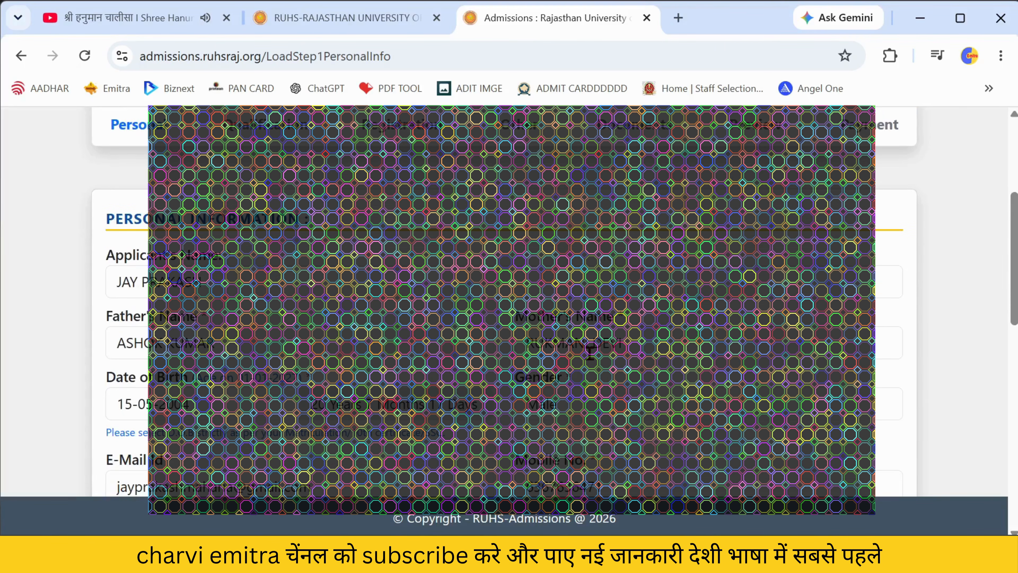
{"action": "scroll", "coordinate": [590, 353], "scroll_direction": "down", "scroll_amount": 2}
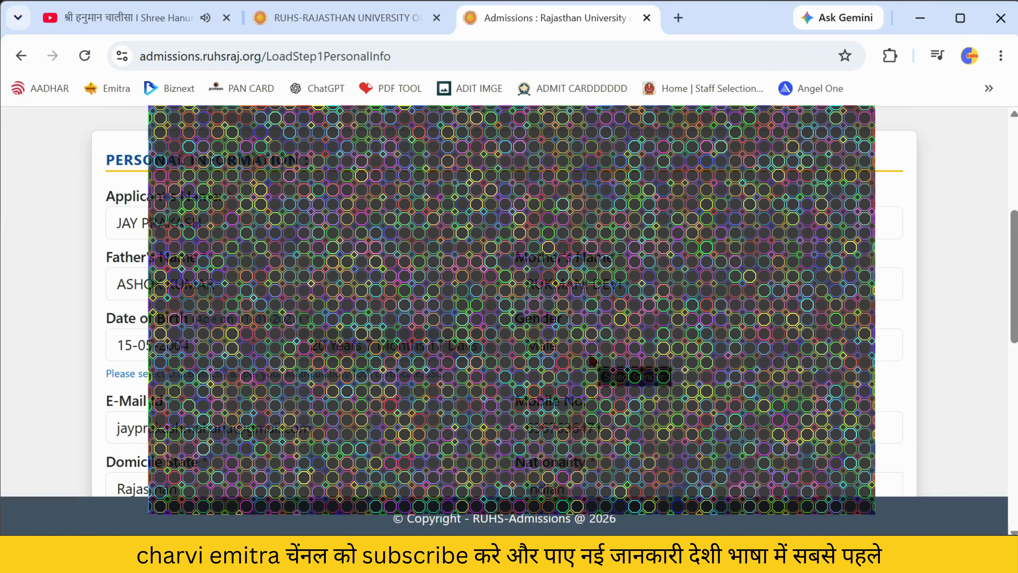
{"action": "scroll", "coordinate": [592, 360], "scroll_direction": "down", "scroll_amount": 2}
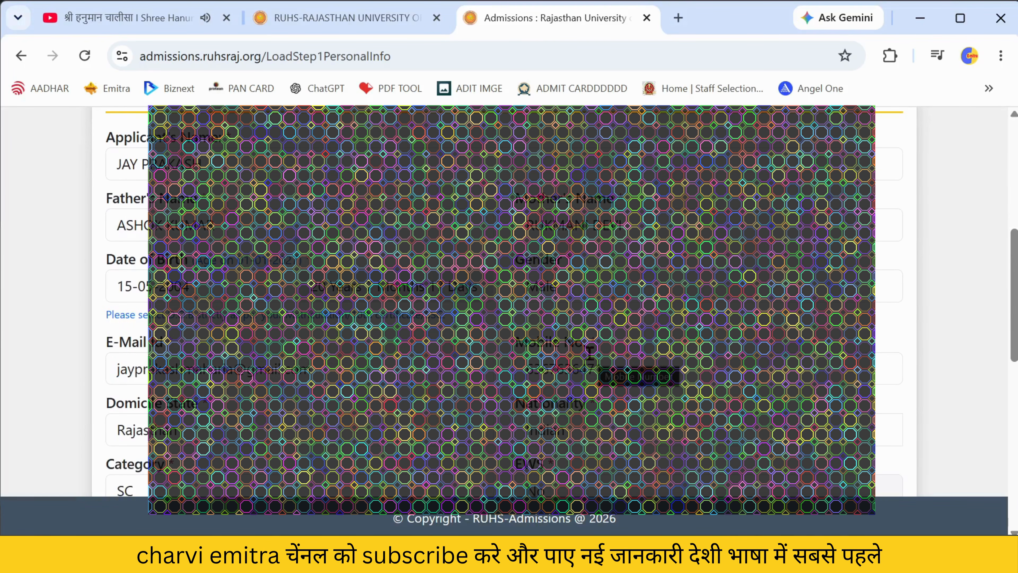
{"action": "scroll", "coordinate": [589, 344], "scroll_direction": "down", "scroll_amount": 3}
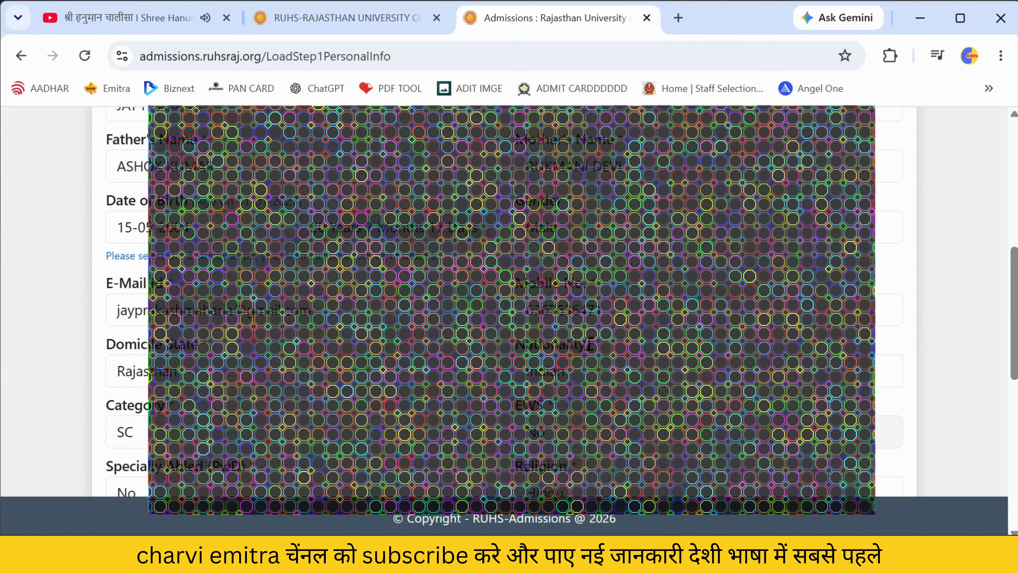
{"action": "scroll", "coordinate": [591, 346], "scroll_direction": "down", "scroll_amount": 10}
{"action": "scroll", "coordinate": [592, 347], "scroll_direction": "down", "scroll_amount": 3}
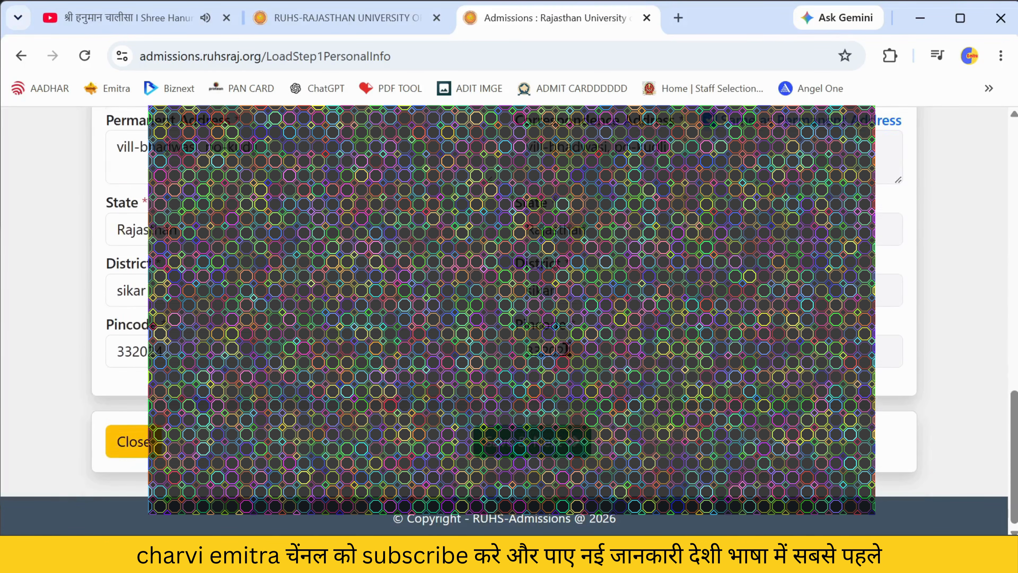
{"action": "left_click", "coordinate": [549, 446]}
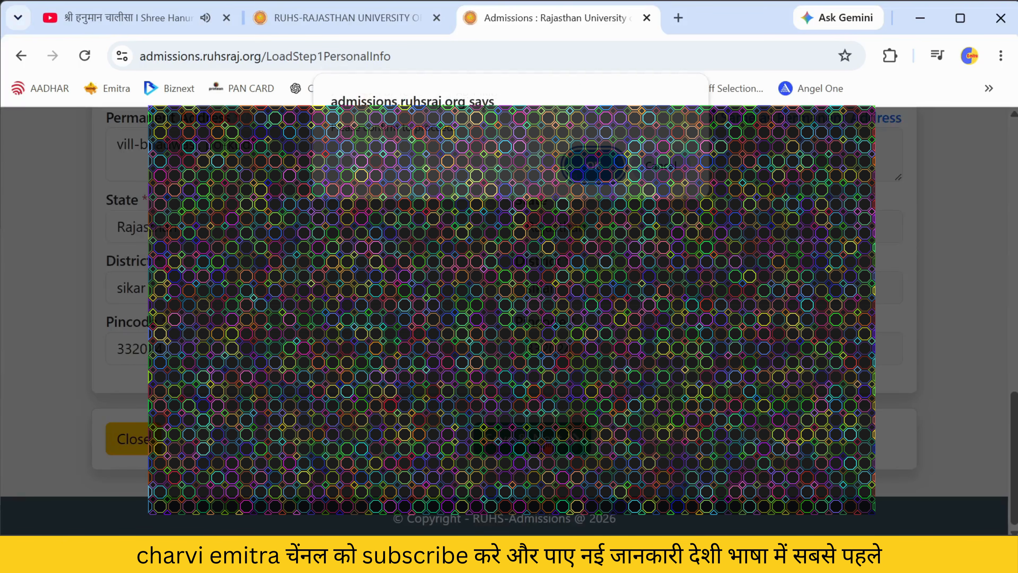
{"action": "left_click", "coordinate": [573, 178]}
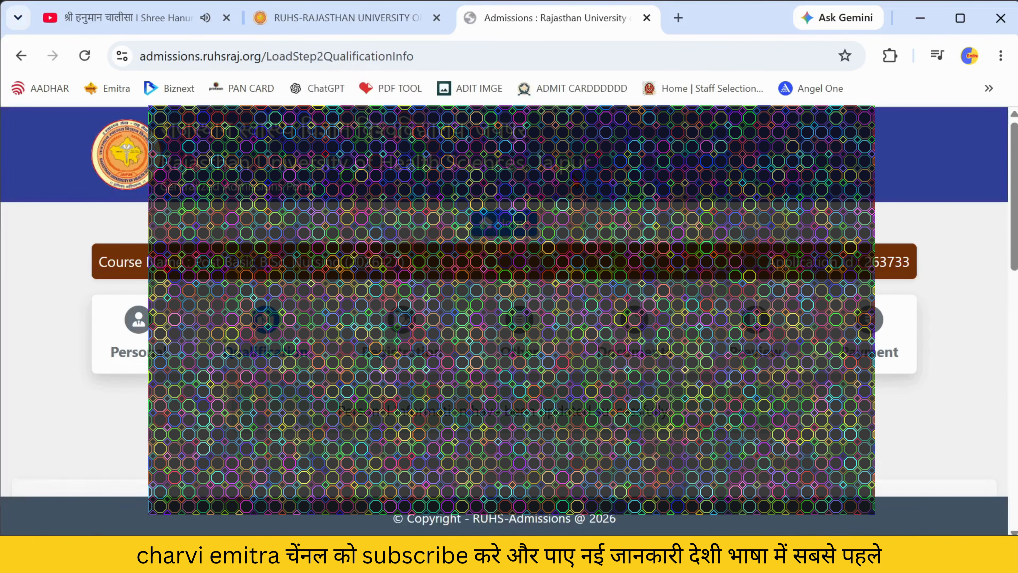
- Scroll to the Class 10th row and select its subjects field
{"action": "scroll", "coordinate": [460, 228], "scroll_direction": "down", "scroll_amount": 4}
{"action": "scroll", "coordinate": [460, 231], "scroll_direction": "down", "scroll_amount": 2}
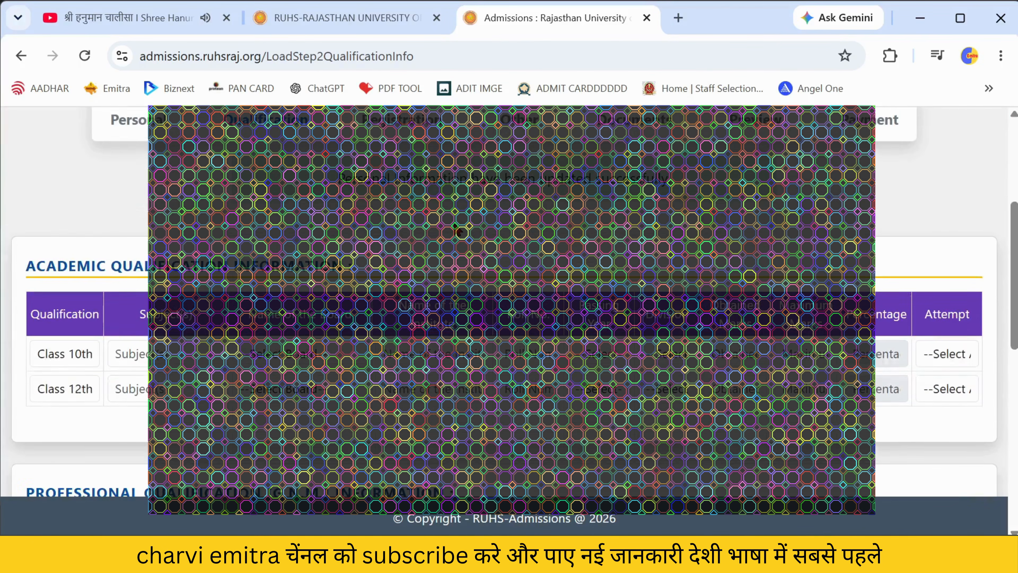
{"action": "left_click", "coordinate": [155, 351]}
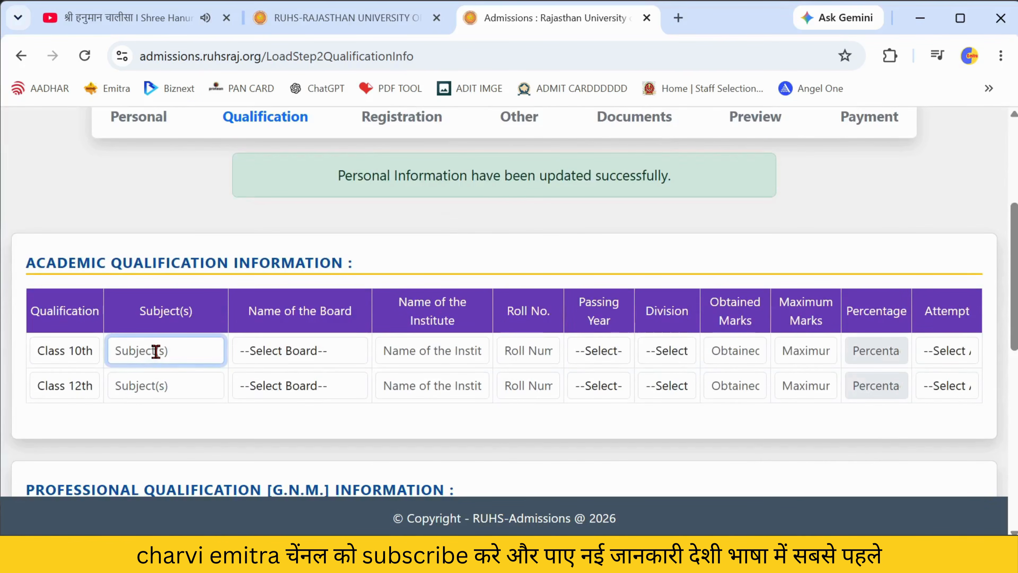
- Give Class 10th subject 'not applicable', a Board of Secondary Education board, and begin the institute name
{"action": "type", "text": "all"}
{"action": "key", "text": "BackSpace"}
{"action": "key", "text": "BackSpace"}
{"action": "key", "text": "BackSpace"}
{"action": "key", "text": "BackSpace"}
{"action": "type", "text": "not applicable"}
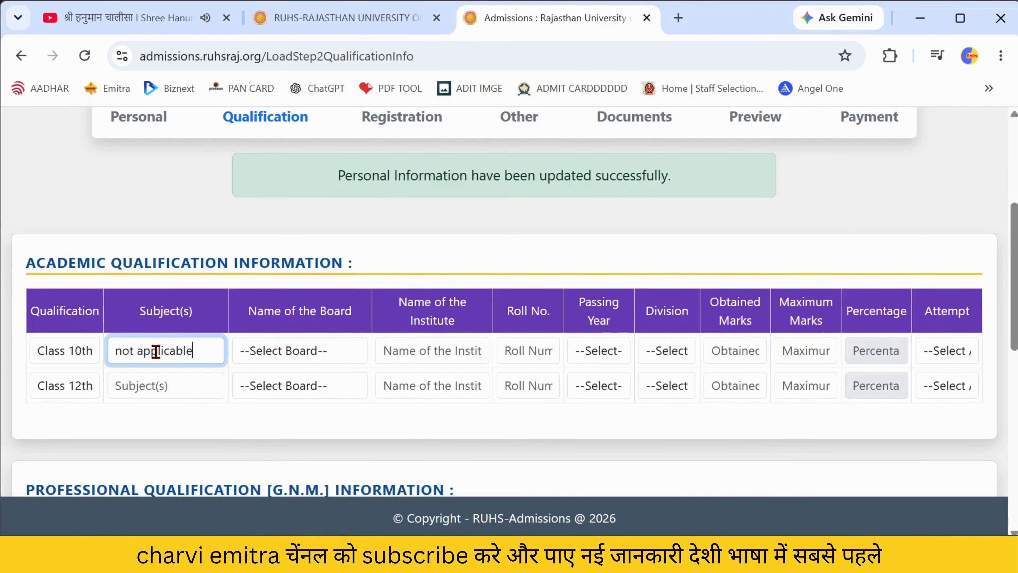
{"action": "left_click", "coordinate": [279, 357]}
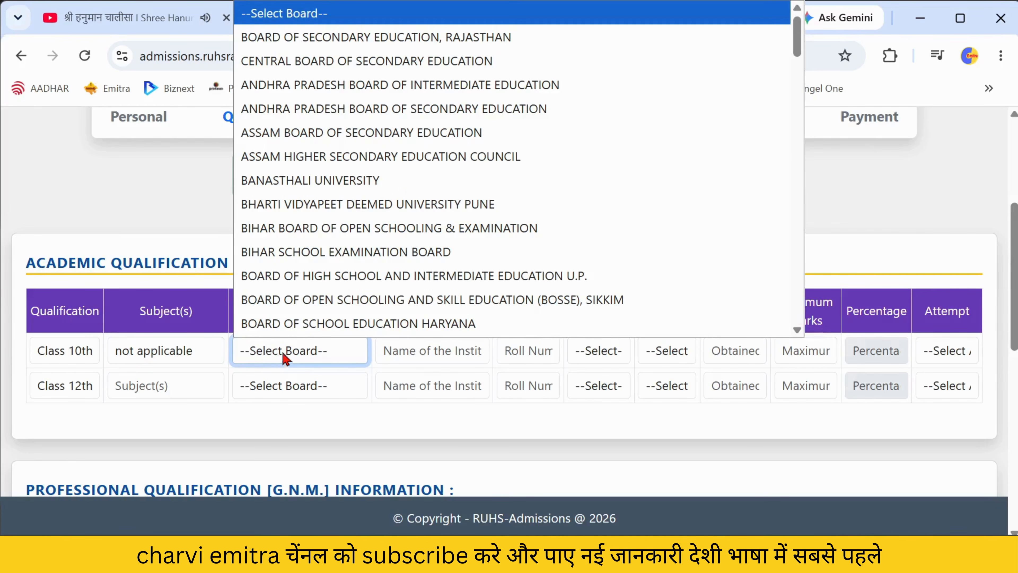
{"action": "scroll", "coordinate": [377, 181], "scroll_direction": "down", "scroll_amount": 1}
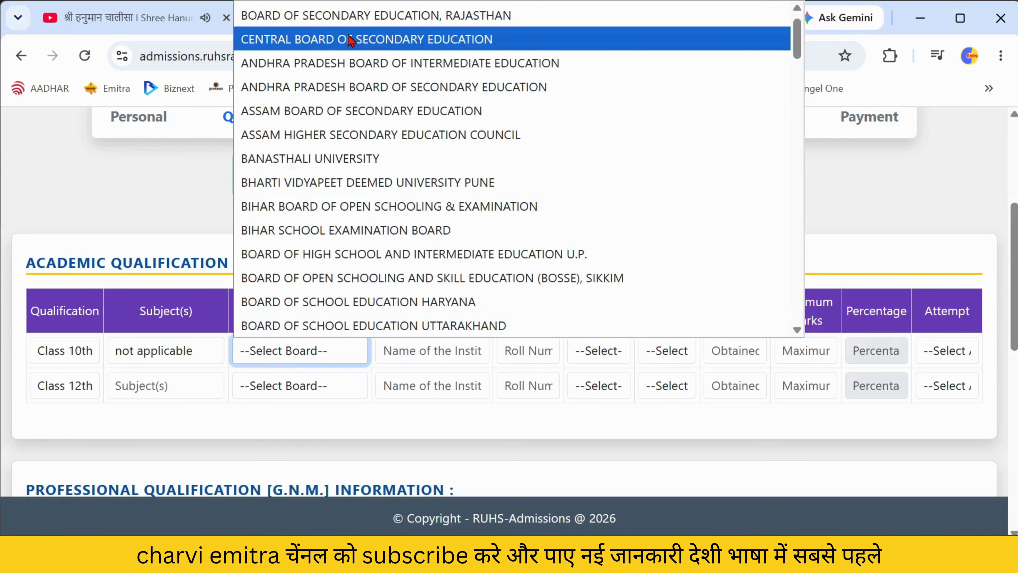
{"action": "left_click", "coordinate": [350, 28]}
{"action": "left_click", "coordinate": [456, 356]}
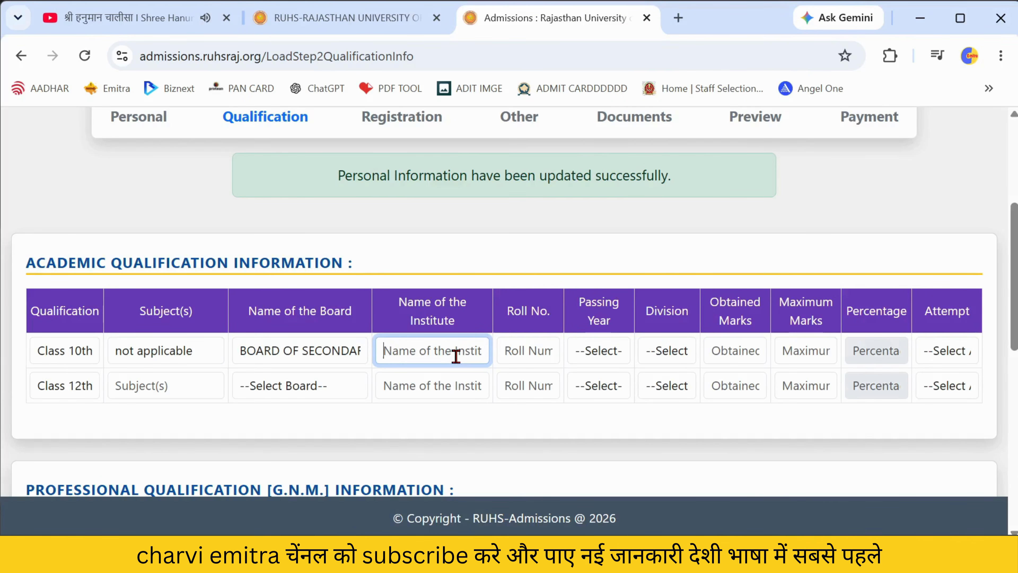
{"action": "type", "text": "uni"}
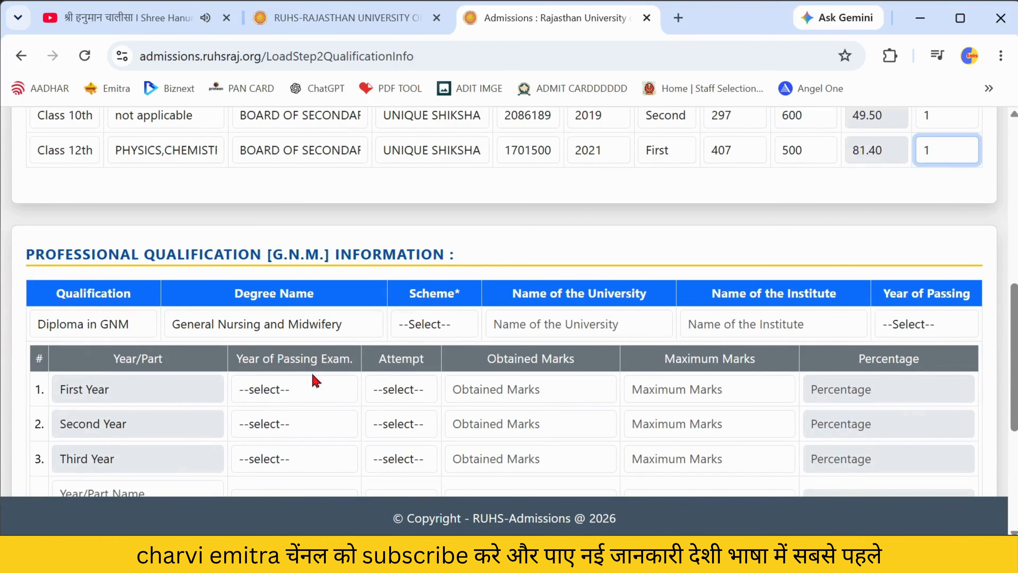
- Fill the GNM row: Diploma in GNM, General Nursing and Midwifery, Scheme-III, university 'RAJASTHAN'
{"action": "left_click", "coordinate": [98, 325]}
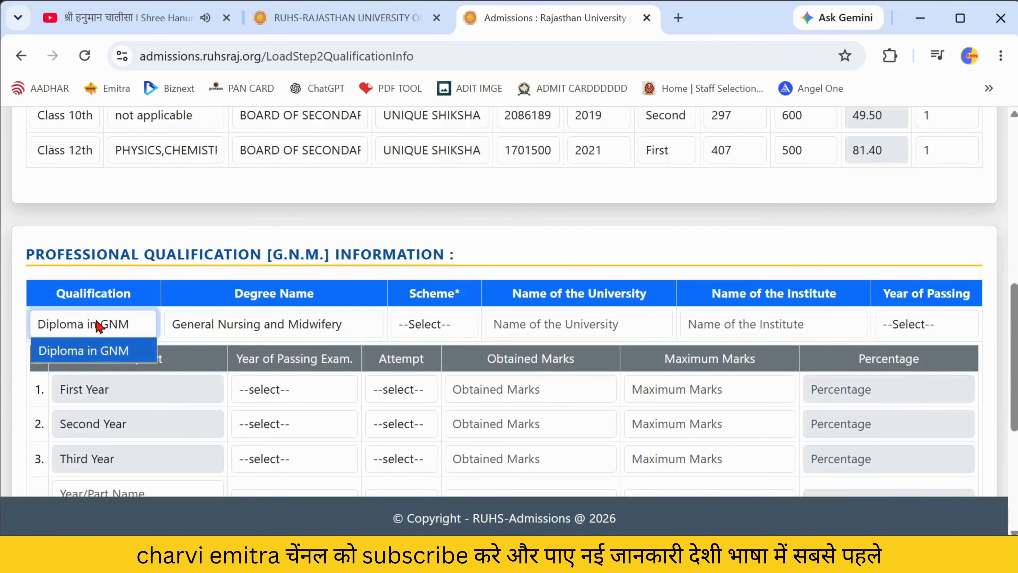
{"action": "left_click", "coordinate": [97, 355]}
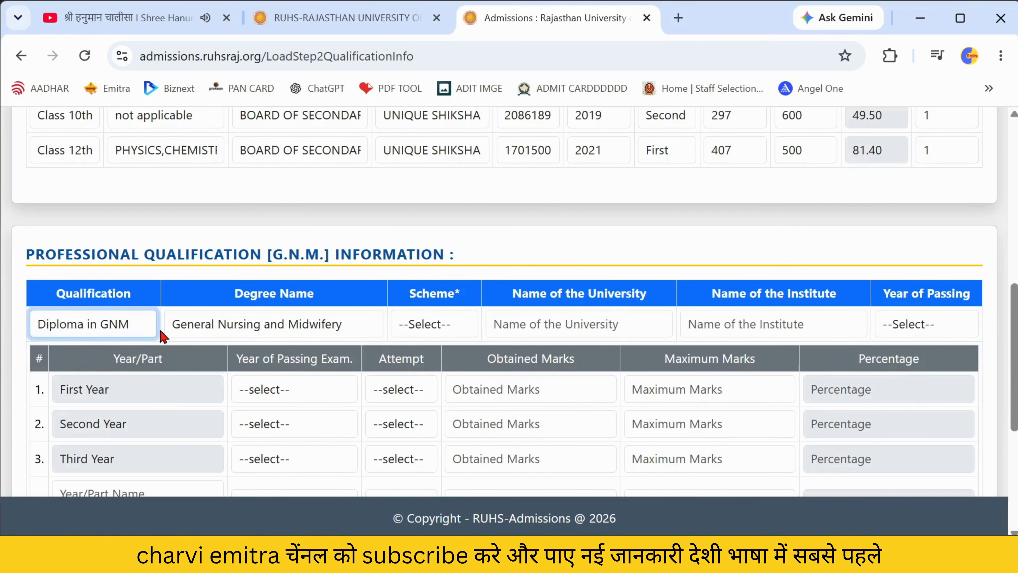
{"action": "left_click", "coordinate": [331, 324]}
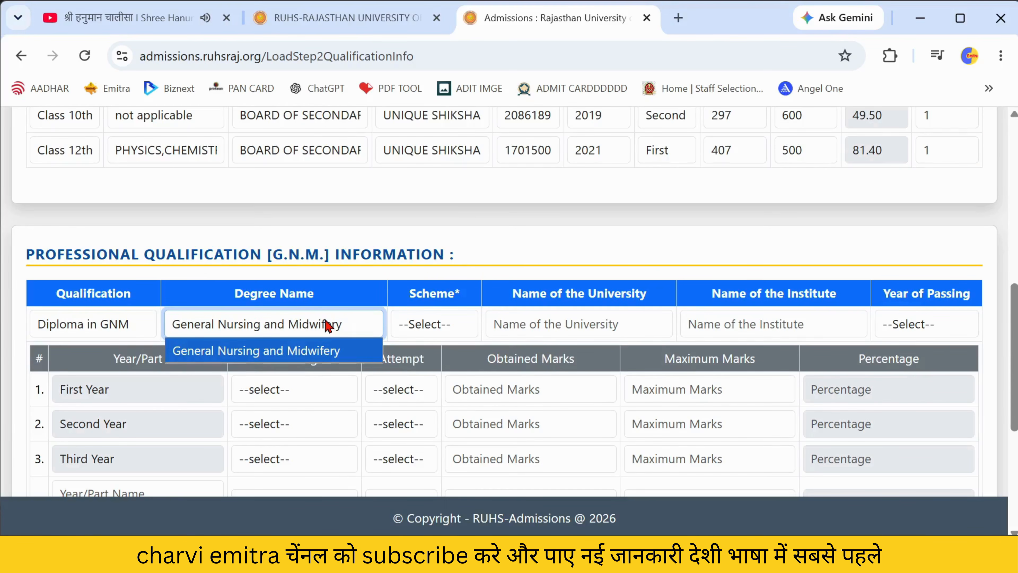
{"action": "left_click", "coordinate": [458, 327]}
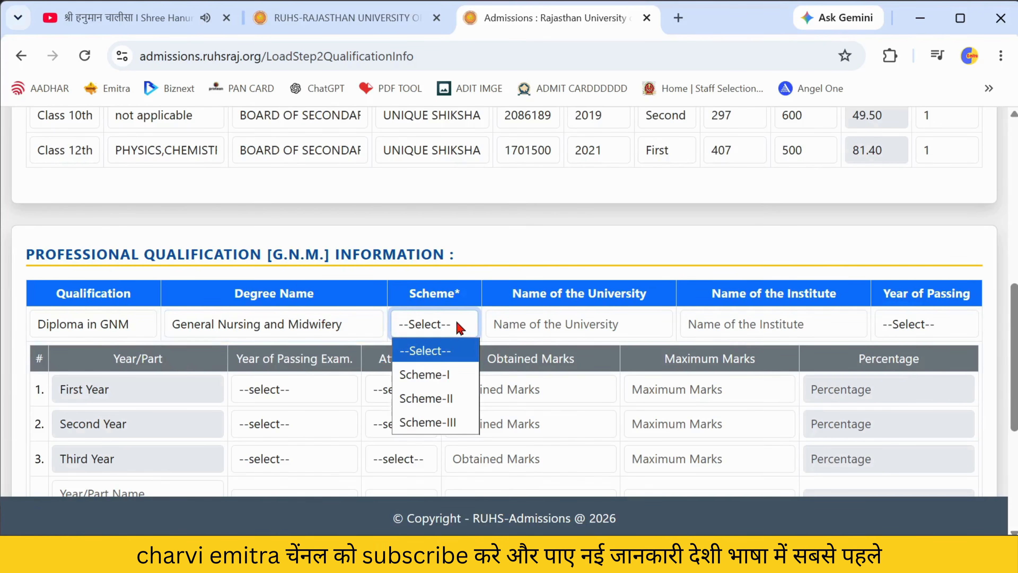
{"action": "left_click", "coordinate": [449, 421]}
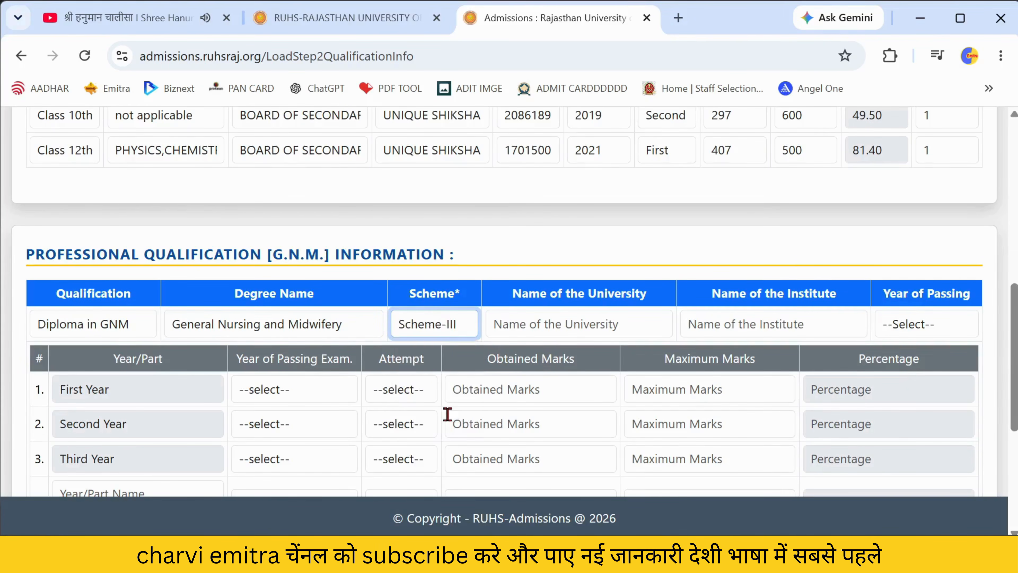
{"action": "left_click", "coordinate": [521, 328]}
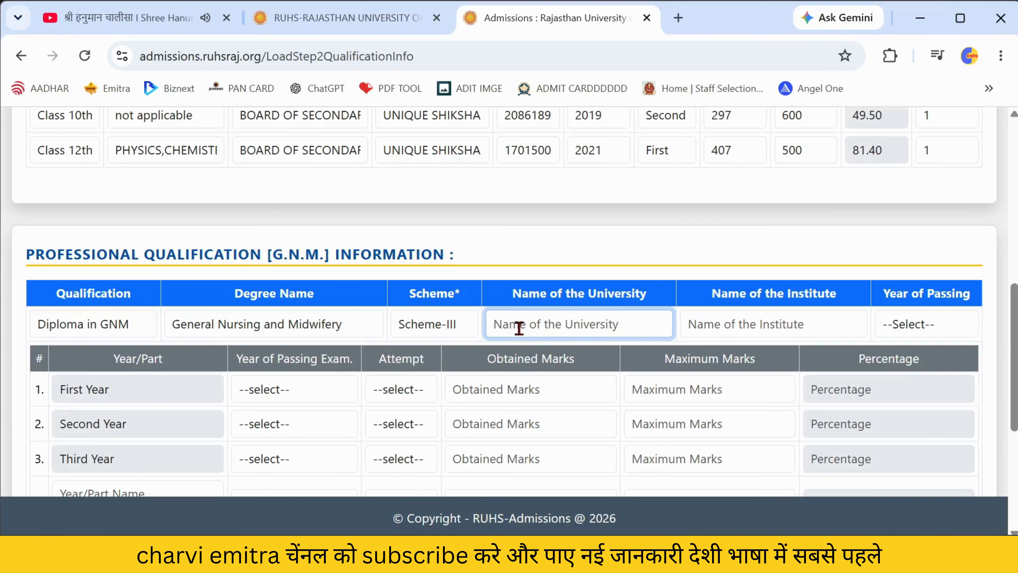
{"action": "type", "text": "RAJAST"}
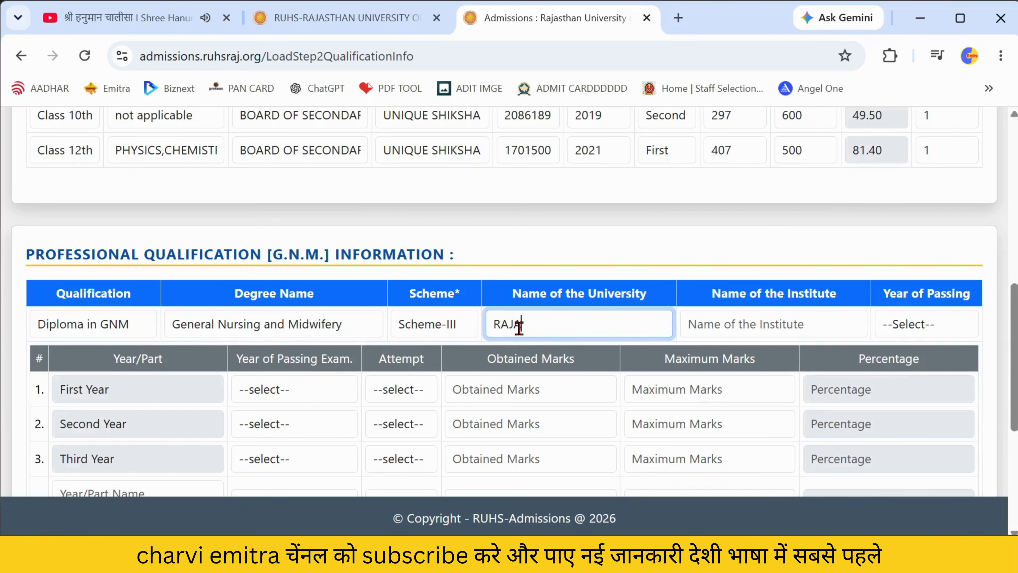
{"action": "type", "text": "HAN"}
{"action": "left_click", "coordinate": [456, 329]}
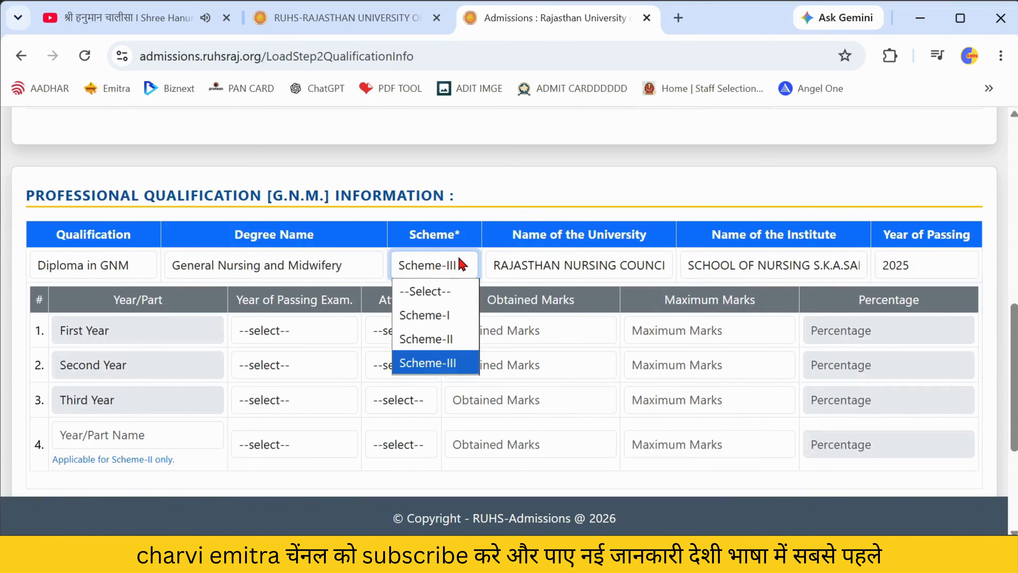
{"action": "left_click", "coordinate": [455, 266]}
{"action": "scroll", "coordinate": [461, 261], "scroll_direction": "down", "scroll_amount": 3}
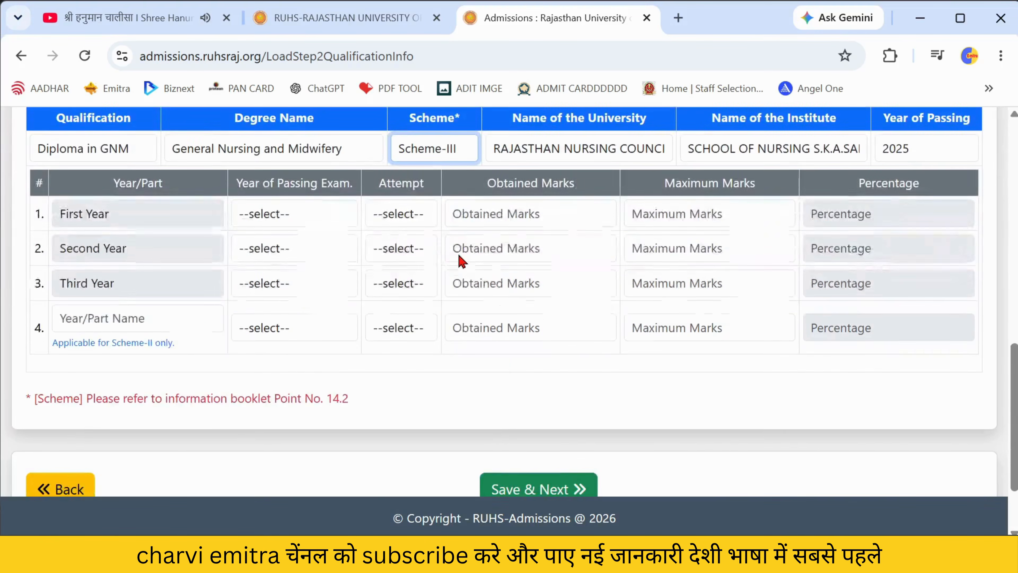
- Record First Year: passed 2023, attempt 1, marks 352 out of 500
{"action": "left_click", "coordinate": [315, 220]}
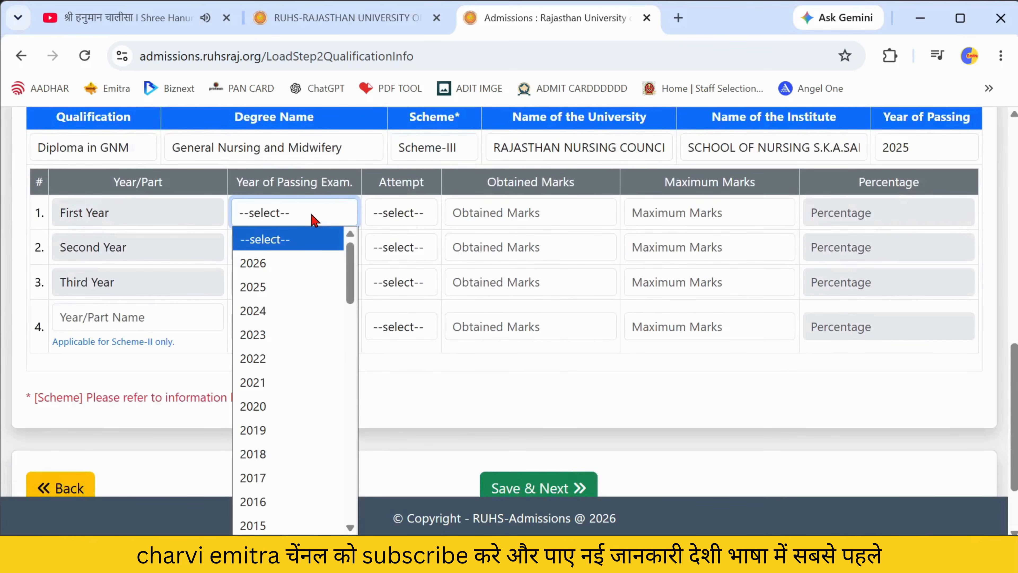
{"action": "left_click", "coordinate": [266, 335]}
{"action": "left_click", "coordinate": [402, 212]}
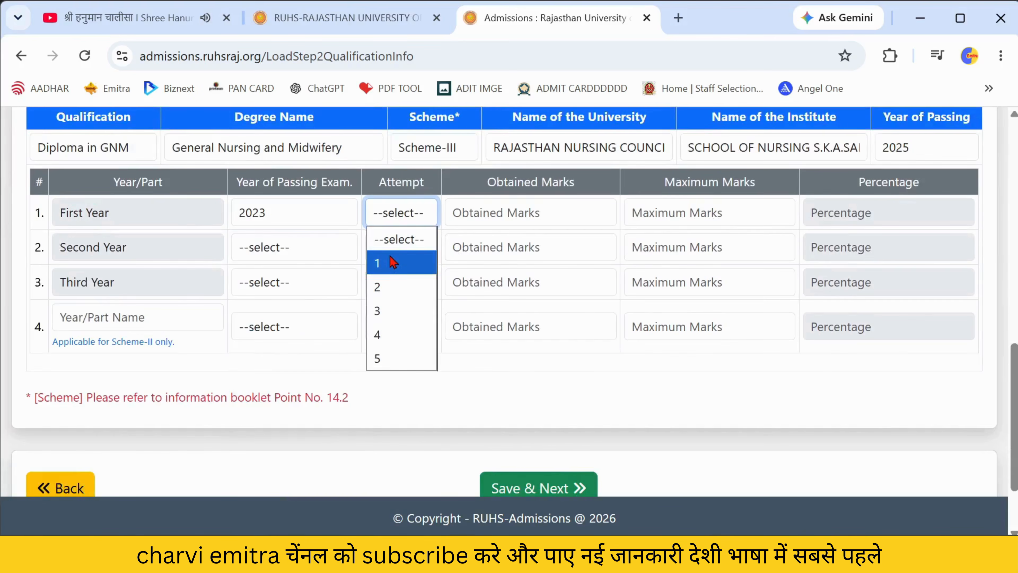
{"action": "left_click", "coordinate": [393, 263]}
{"action": "left_click", "coordinate": [498, 216]}
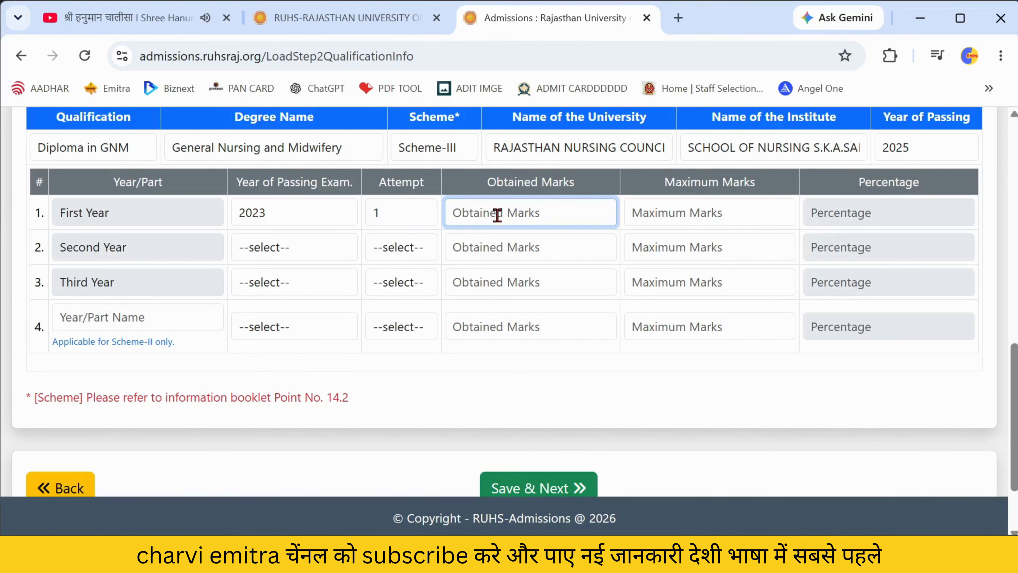
{"action": "type", "text": "352"}
{"action": "key", "text": "Tab"}
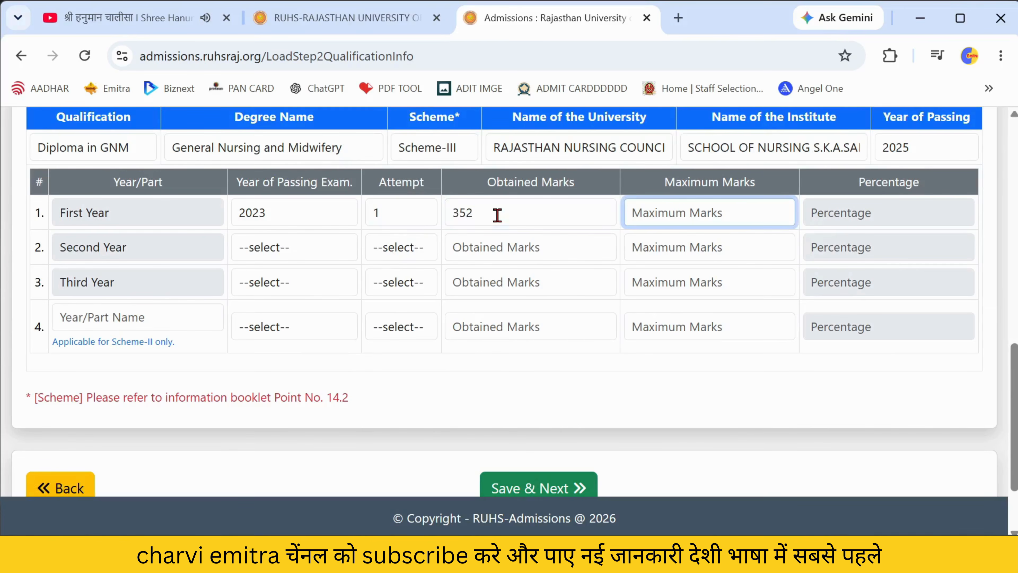
{"action": "type", "text": "500"}
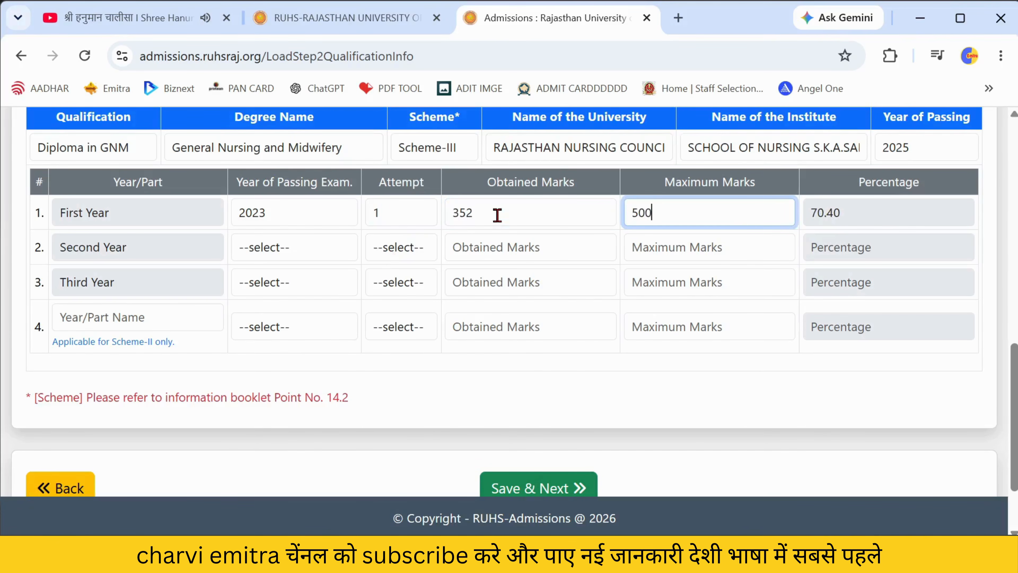
{"action": "scroll", "coordinate": [497, 215], "scroll_direction": "up", "scroll_amount": 1}
- Record Second Year: passed 2024, attempt 1, marks 545 out of 700
{"action": "left_click", "coordinate": [251, 309]}
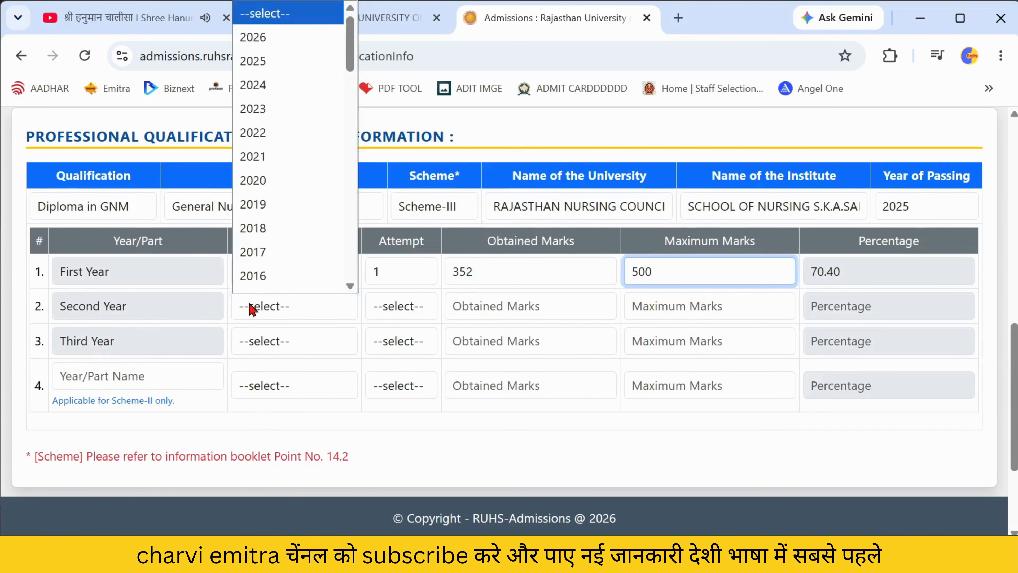
{"action": "left_click", "coordinate": [266, 72]}
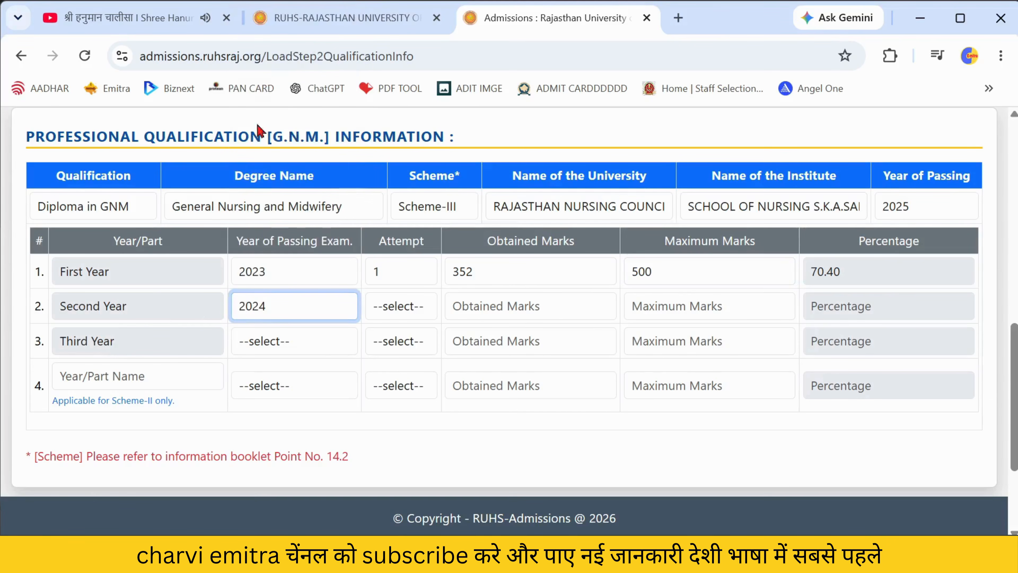
{"action": "left_click", "coordinate": [393, 308]}
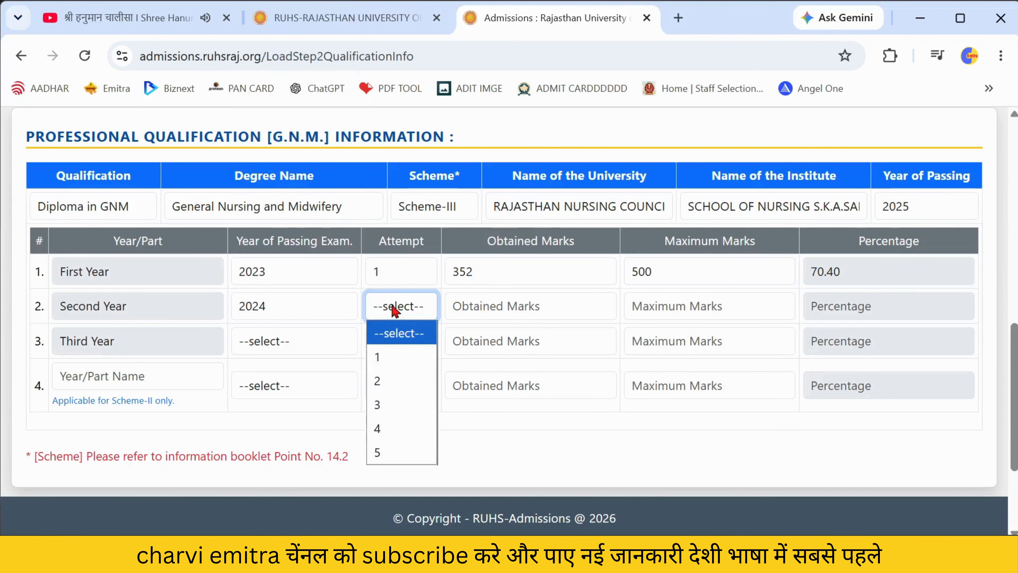
{"action": "left_click", "coordinate": [381, 357]}
{"action": "left_click", "coordinate": [479, 310]}
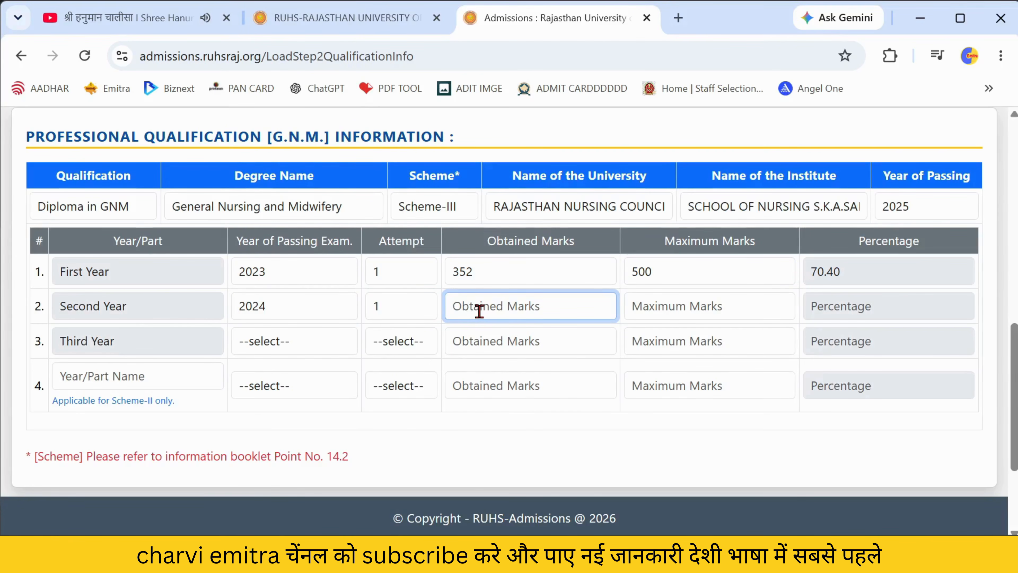
{"action": "type", "text": "545"}
{"action": "key", "text": "Tab"}
{"action": "type", "text": "700"}
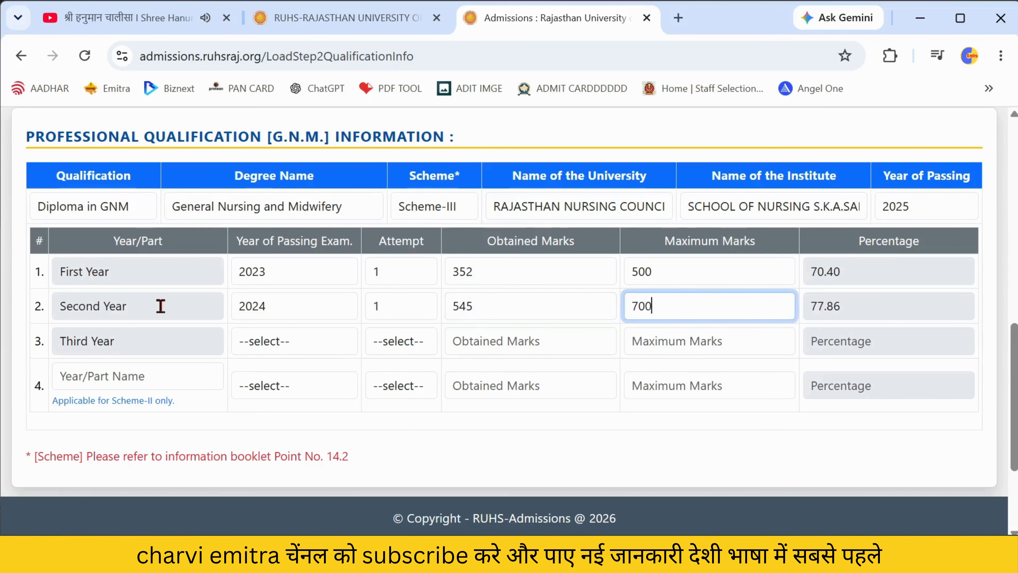
- Set Third Year to 2025 with attempt 1, then save and confirm the qualification details
{"action": "left_click", "coordinate": [277, 341]}
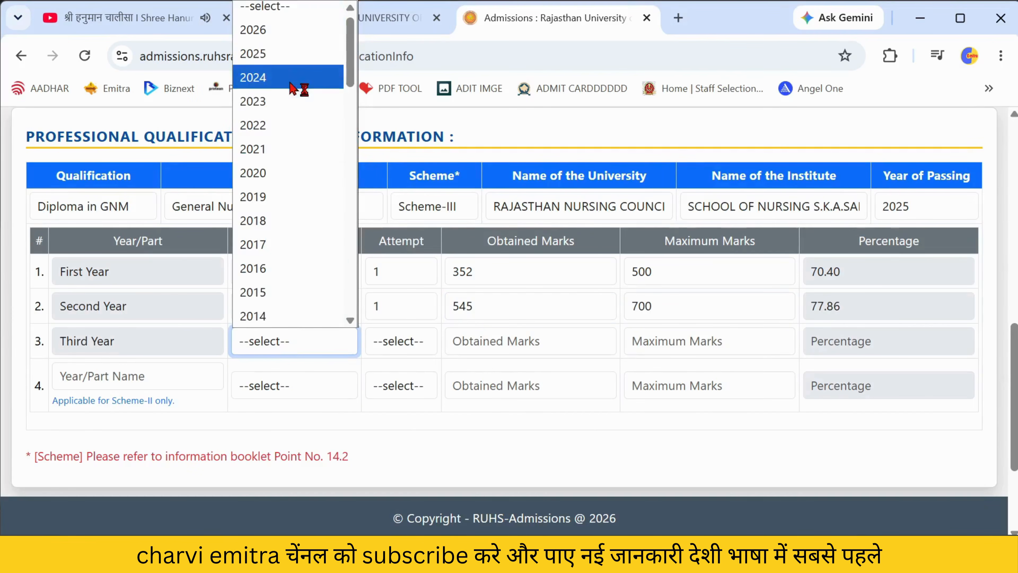
{"action": "left_click", "coordinate": [297, 50]}
{"action": "left_click", "coordinate": [402, 353]}
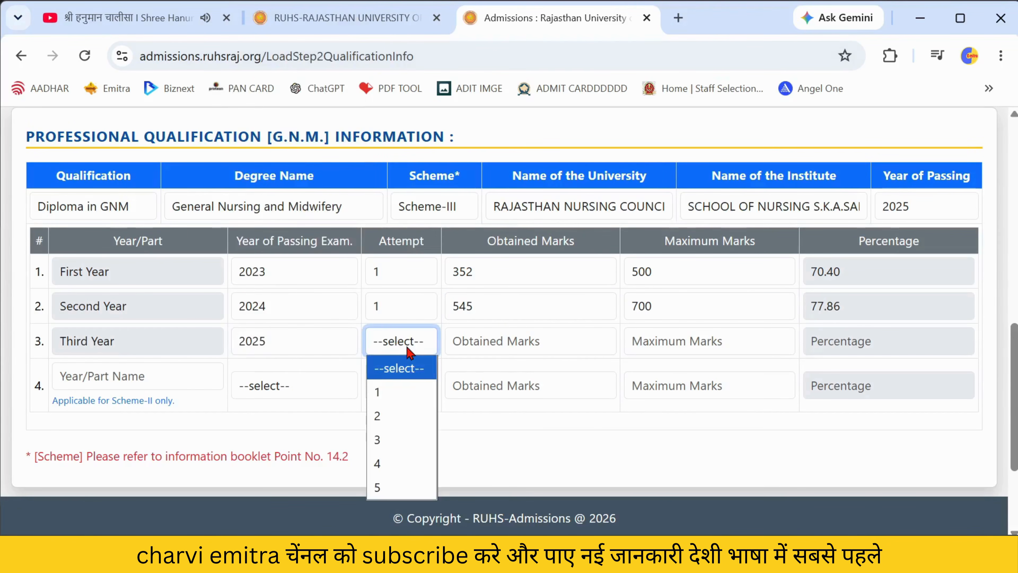
{"action": "key", "text": "Down"}
{"action": "left_click", "coordinate": [506, 341]}
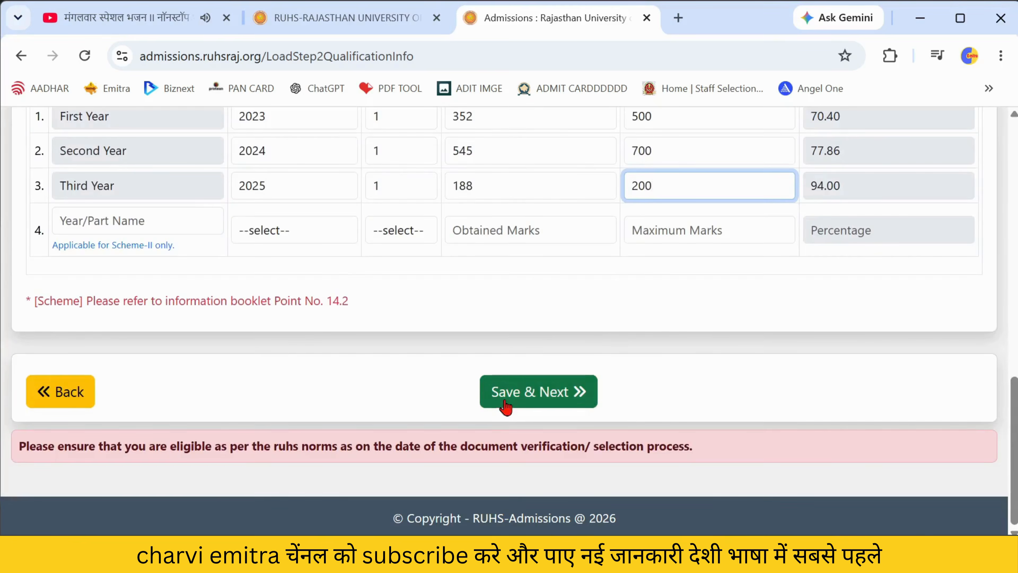
{"action": "left_click", "coordinate": [506, 402]}
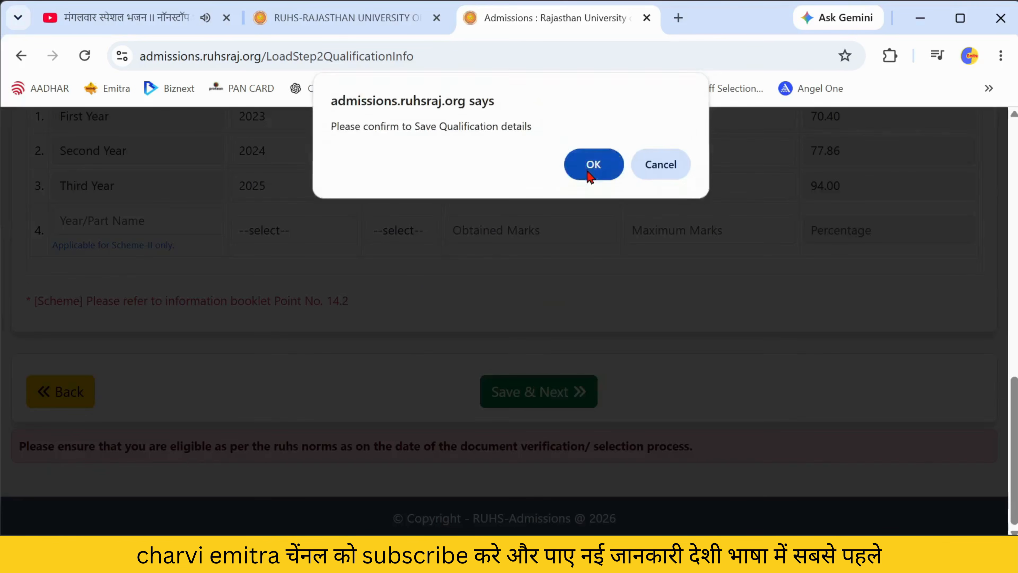
{"action": "left_click", "coordinate": [590, 176]}
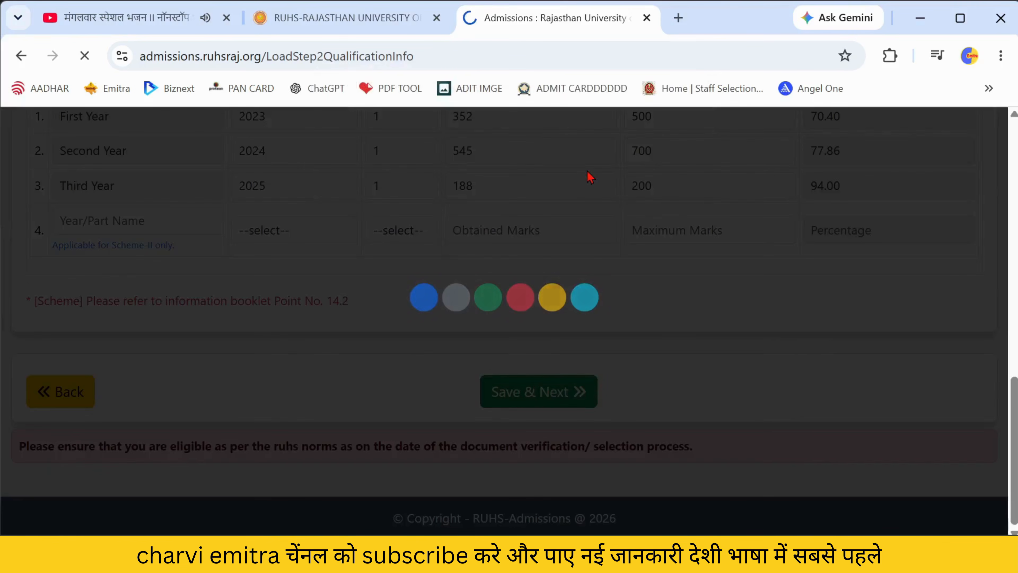
- Register the Nurse entry with Rajasthan Nursing Council and enter the registration number
{"action": "scroll", "coordinate": [591, 177], "scroll_direction": "down", "scroll_amount": 5}
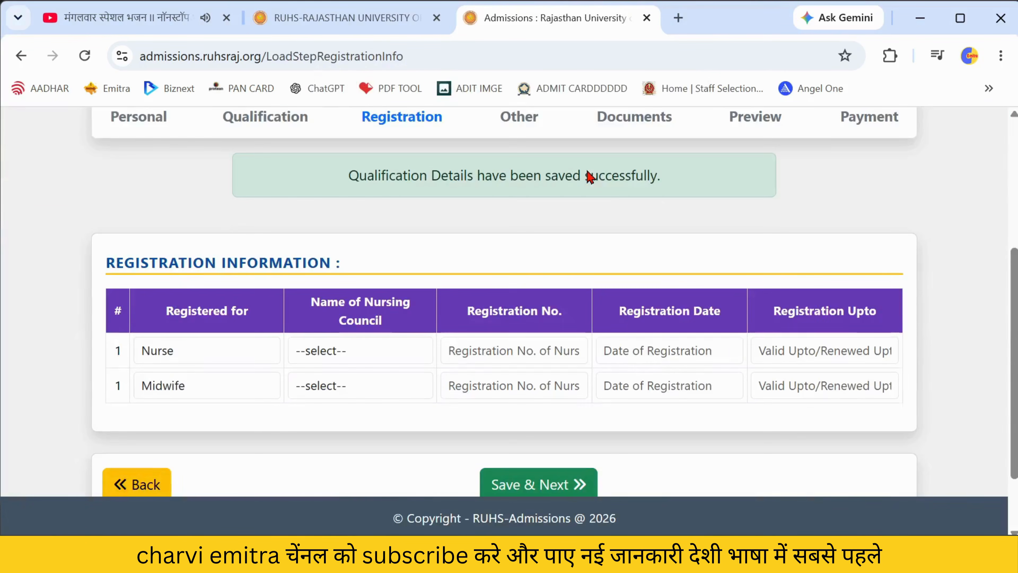
{"action": "scroll", "coordinate": [589, 177], "scroll_direction": "down", "scroll_amount": 2}
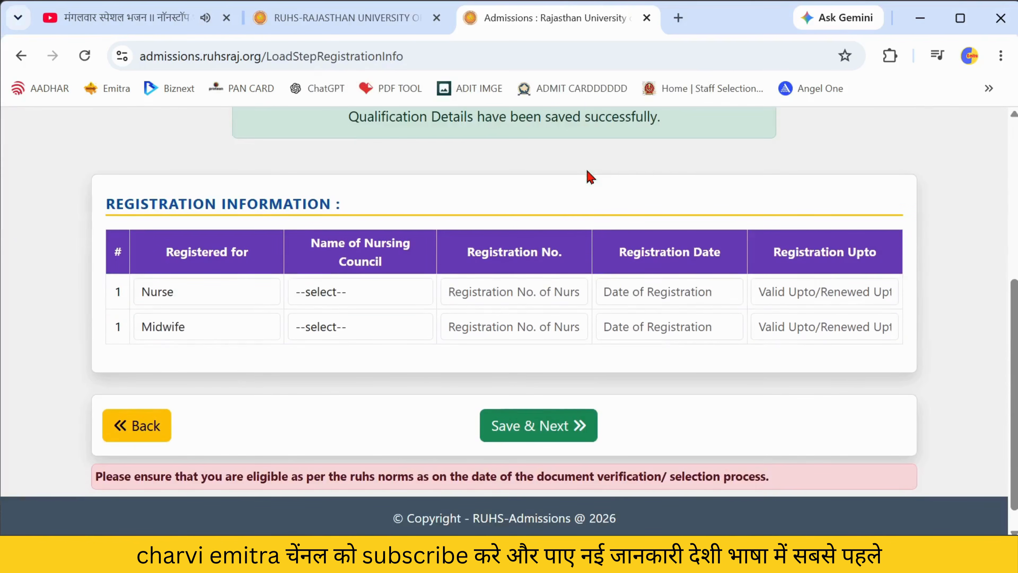
{"action": "left_click", "coordinate": [340, 299]}
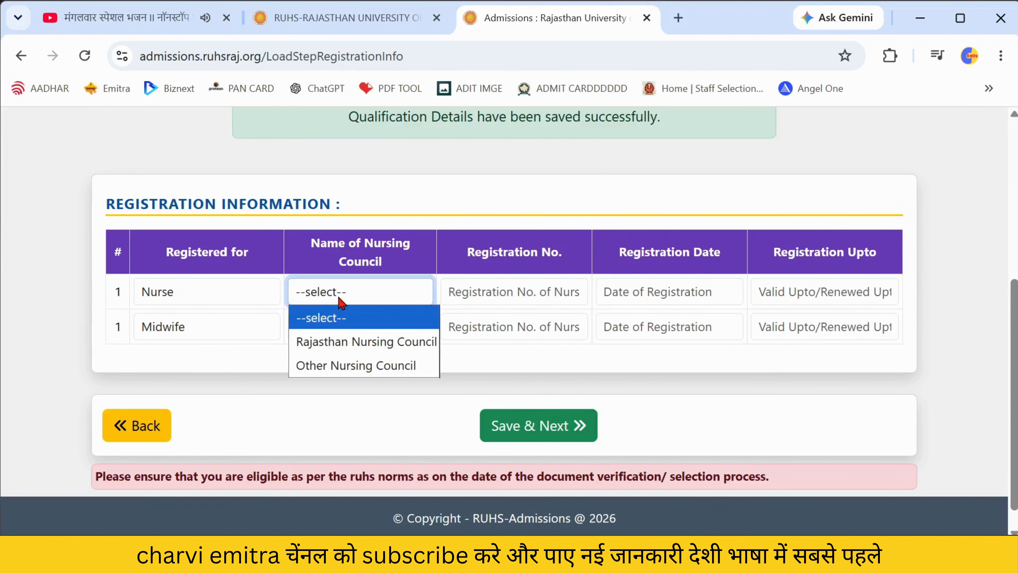
{"action": "left_click", "coordinate": [343, 338]}
{"action": "left_click", "coordinate": [480, 297]}
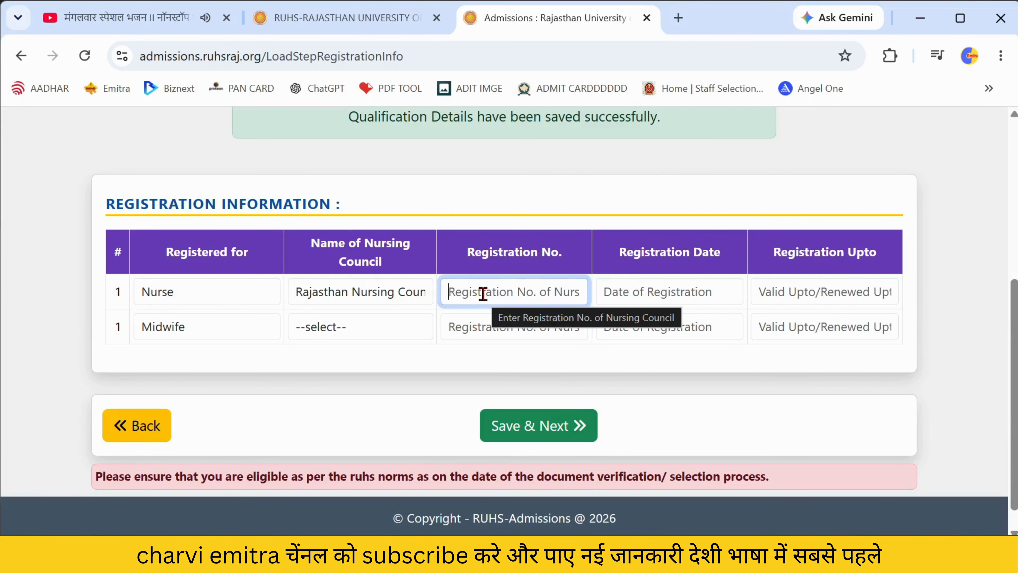
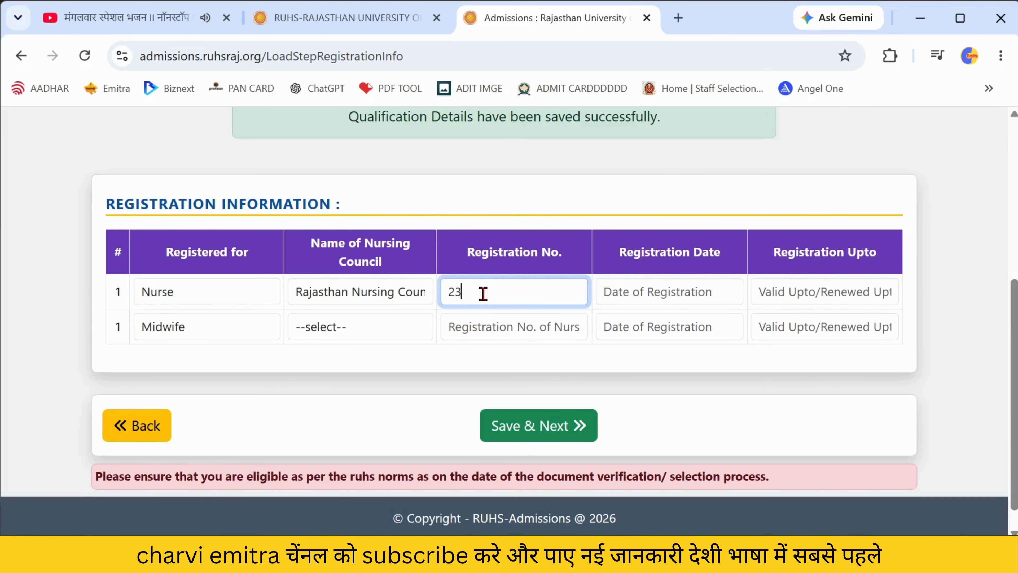
- Set the registration date to October 2025 in the calendar
{"action": "left_click", "coordinate": [663, 291]}
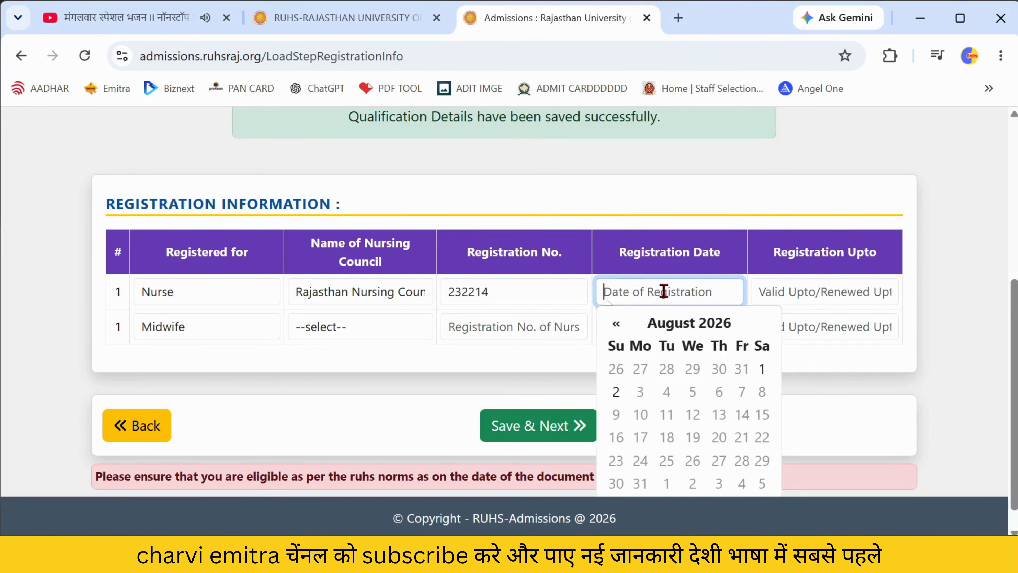
{"action": "left_click", "coordinate": [724, 325]}
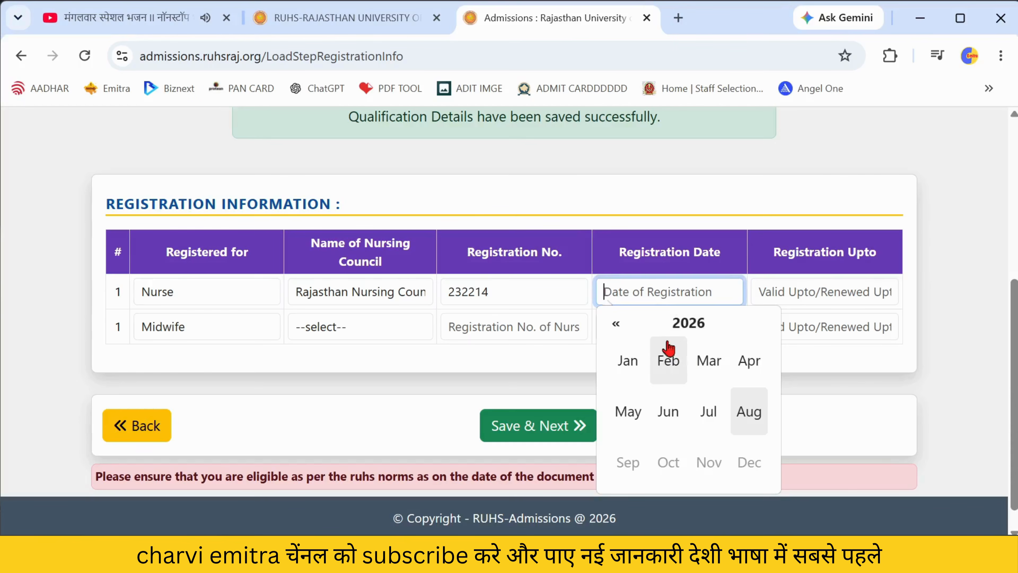
{"action": "left_click", "coordinate": [616, 324]}
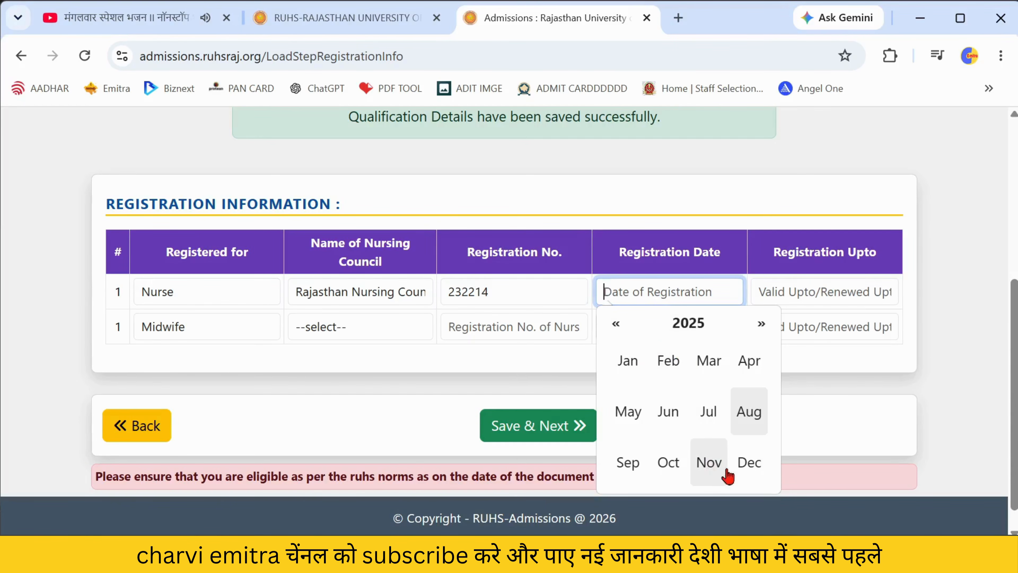
{"action": "left_click", "coordinate": [669, 464]}
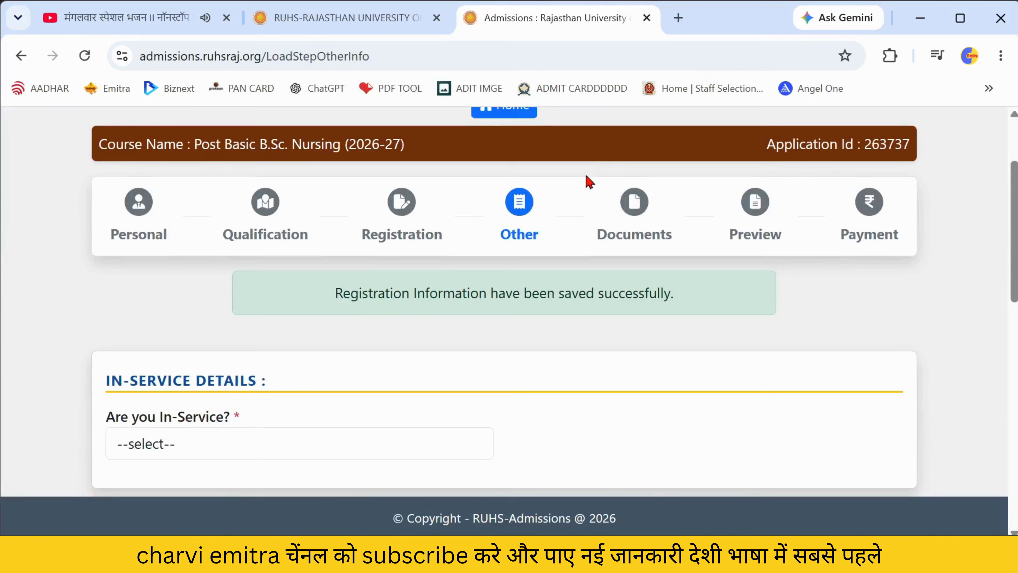
- Answer No to In-Service, attempt saving, and dismiss the missing institute name warning
{"action": "scroll", "coordinate": [587, 182], "scroll_direction": "down", "scroll_amount": 3}
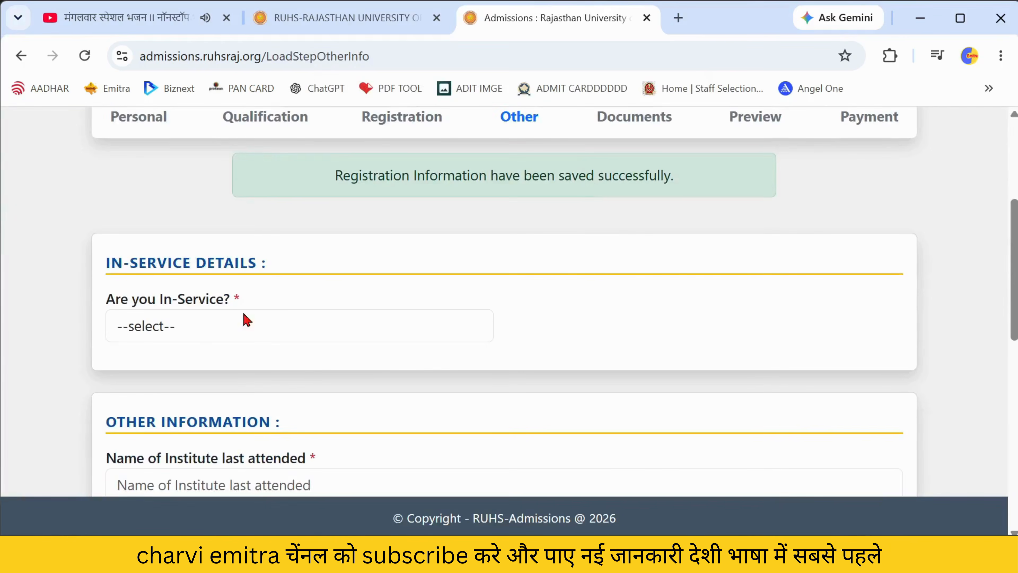
{"action": "left_click", "coordinate": [195, 327]}
{"action": "left_click", "coordinate": [164, 409]}
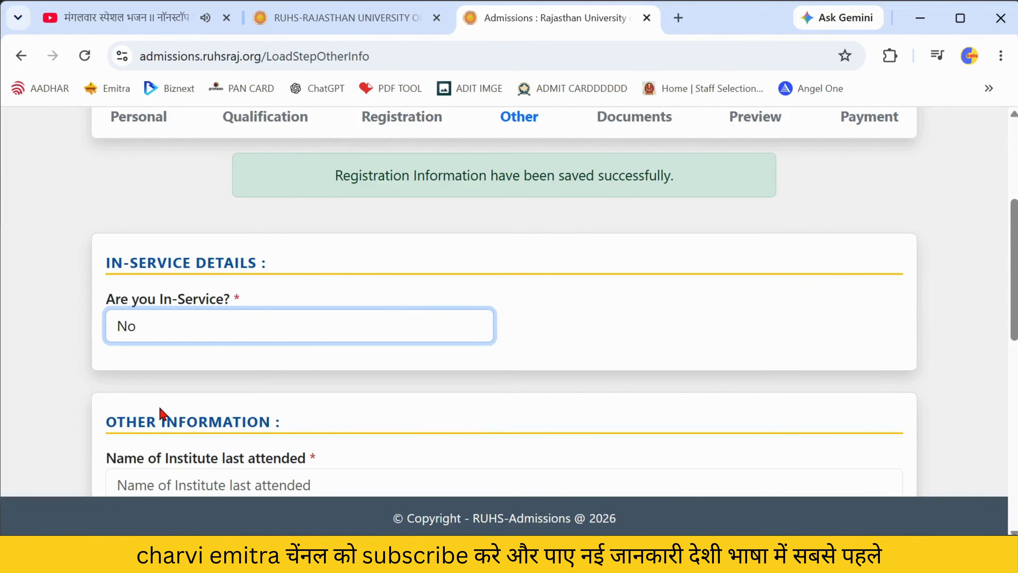
{"action": "scroll", "coordinate": [254, 384], "scroll_direction": "down", "scroll_amount": 3}
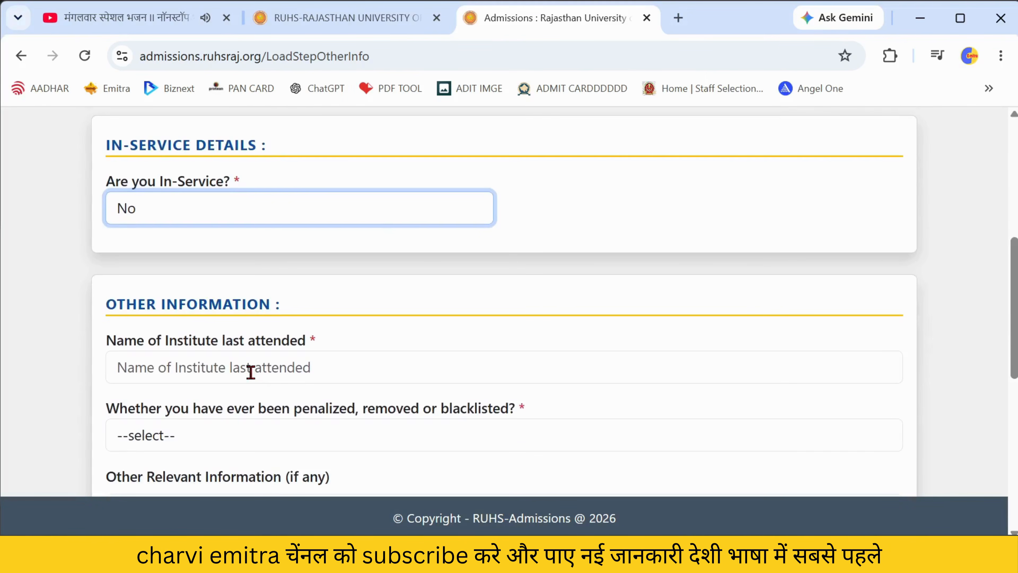
{"action": "scroll", "coordinate": [251, 369], "scroll_direction": "down", "scroll_amount": 10}
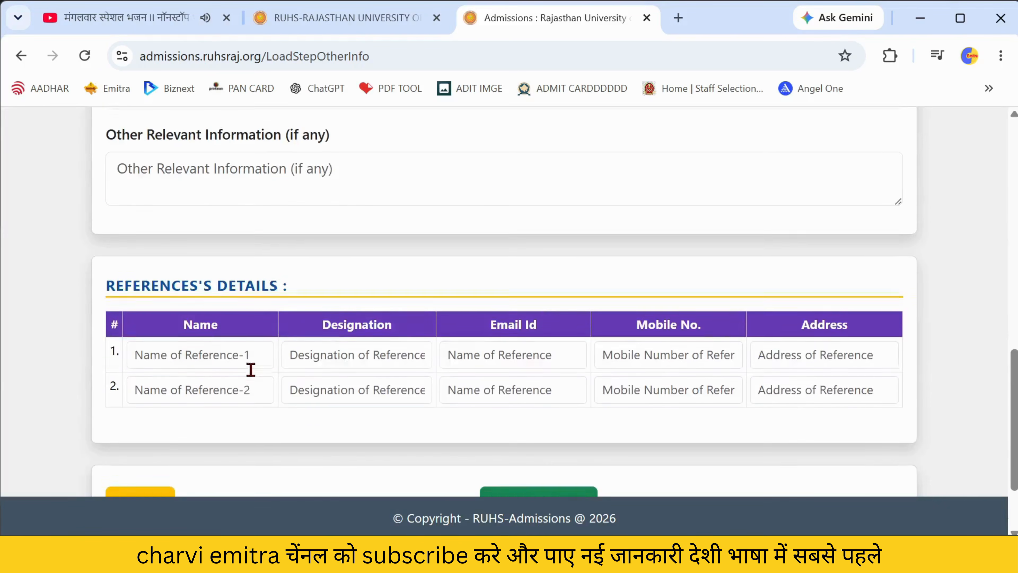
{"action": "left_click", "coordinate": [497, 413]}
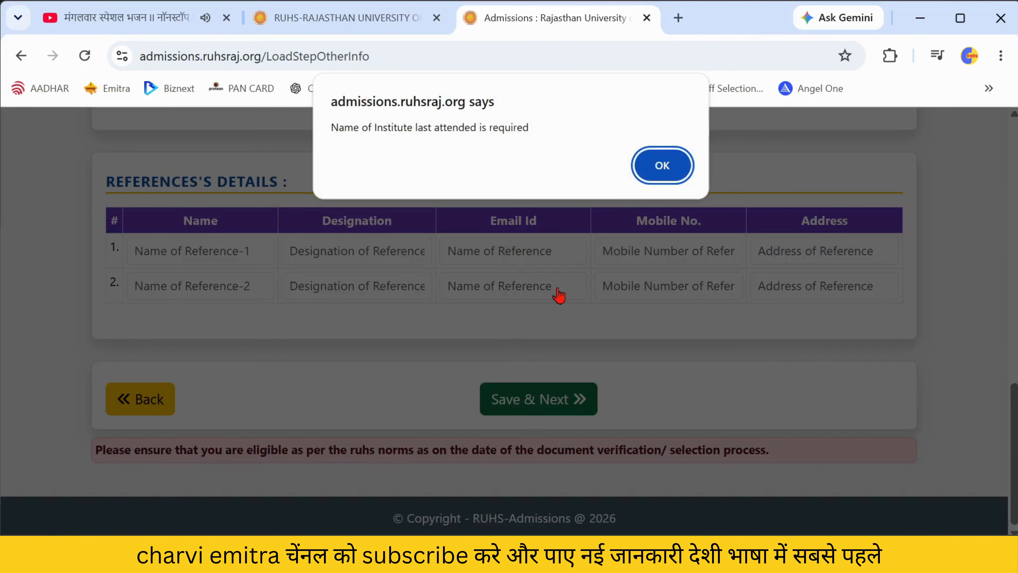
{"action": "left_click", "coordinate": [662, 166]}
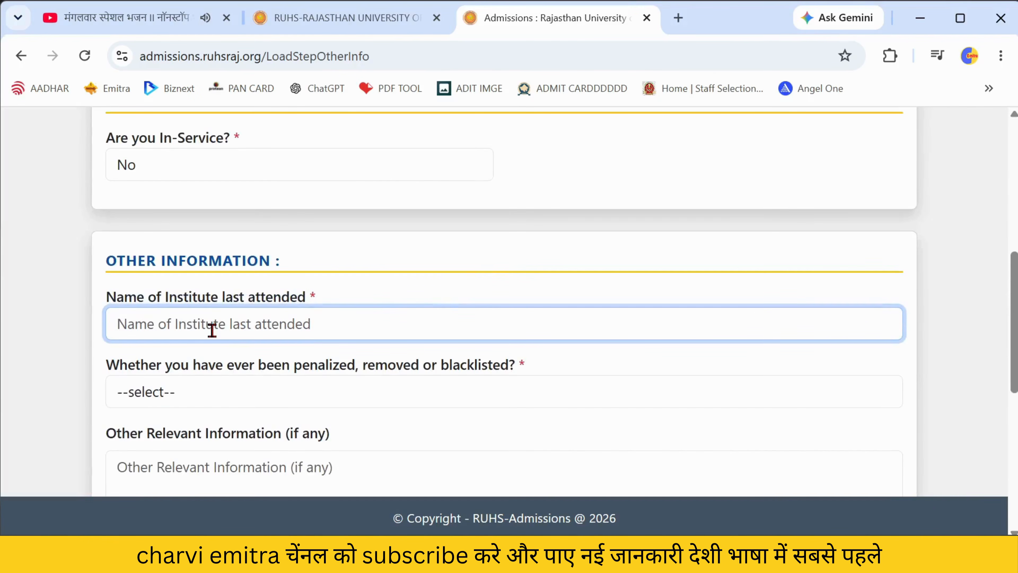
- Enter 'SCHOOL OF NURSING' as the institute and save the other information
{"action": "type", "text": "SCH"}
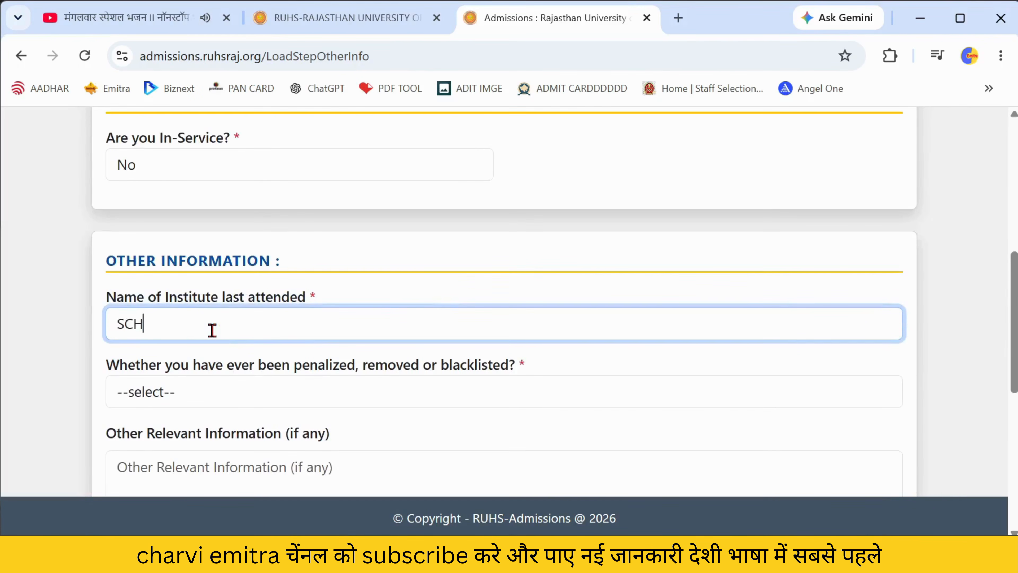
{"action": "type", "text": "OOL OF NURSING"}
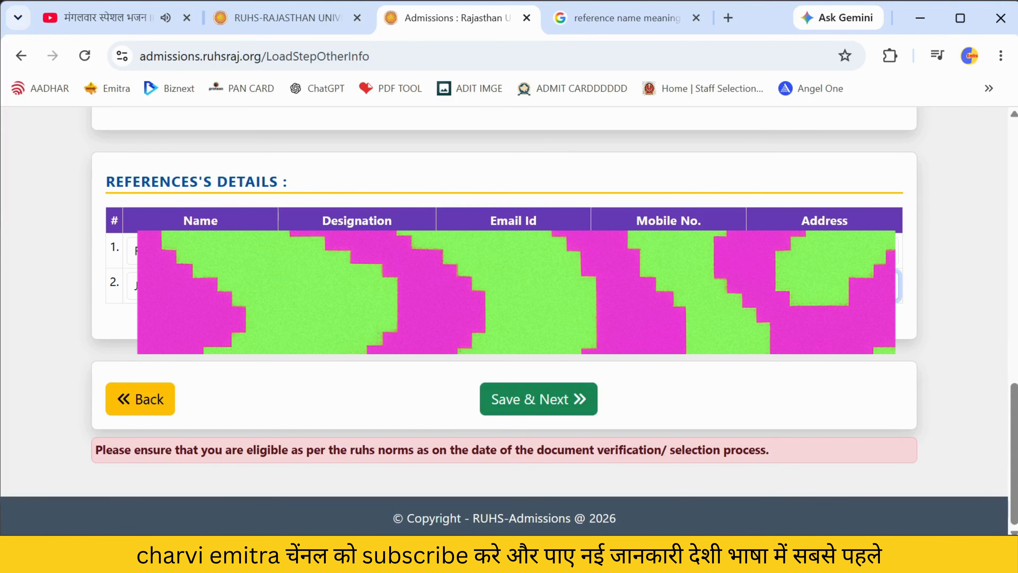
{"action": "left_click", "coordinate": [520, 417]}
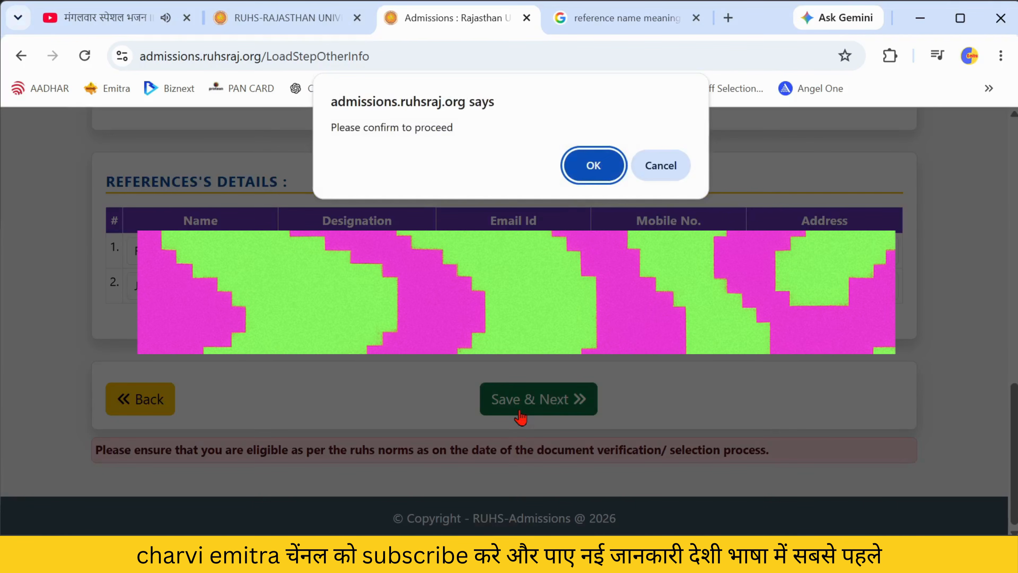
{"action": "left_click", "coordinate": [589, 167]}
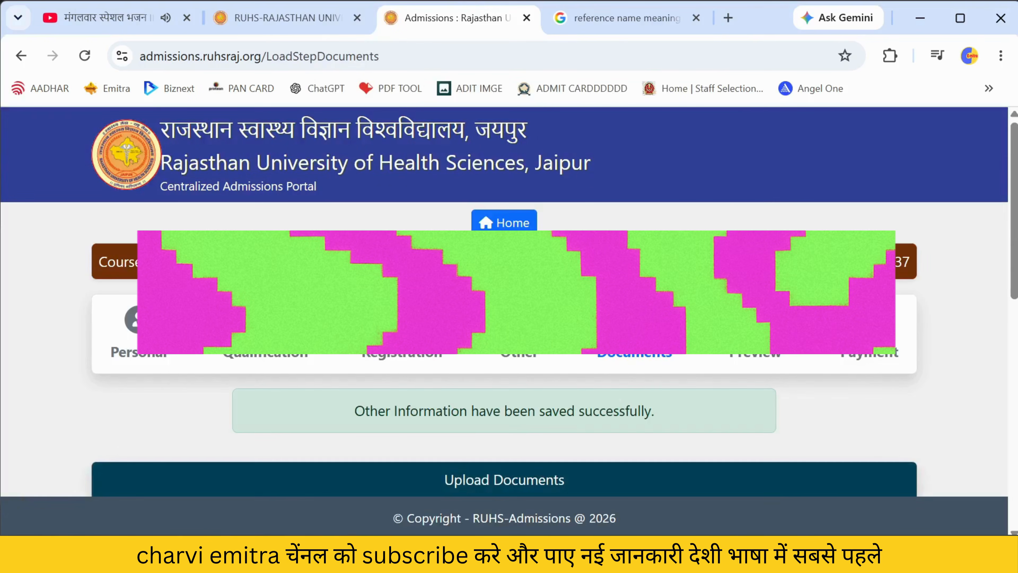
- Scroll to the document upload area and review the list of document types
{"action": "scroll", "coordinate": [632, 466], "scroll_direction": "down", "scroll_amount": 5}
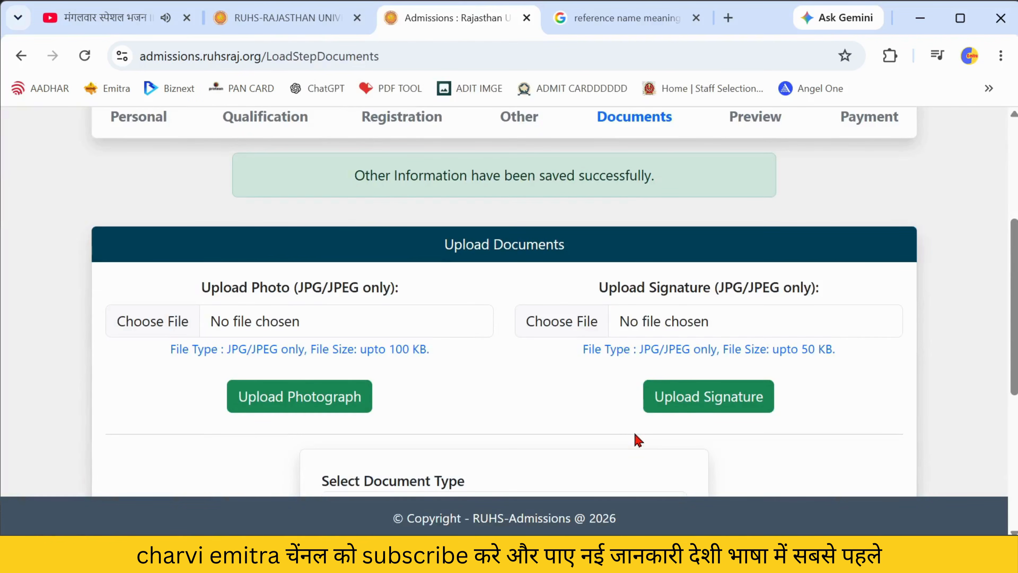
{"action": "scroll", "coordinate": [633, 422], "scroll_direction": "down", "scroll_amount": 1}
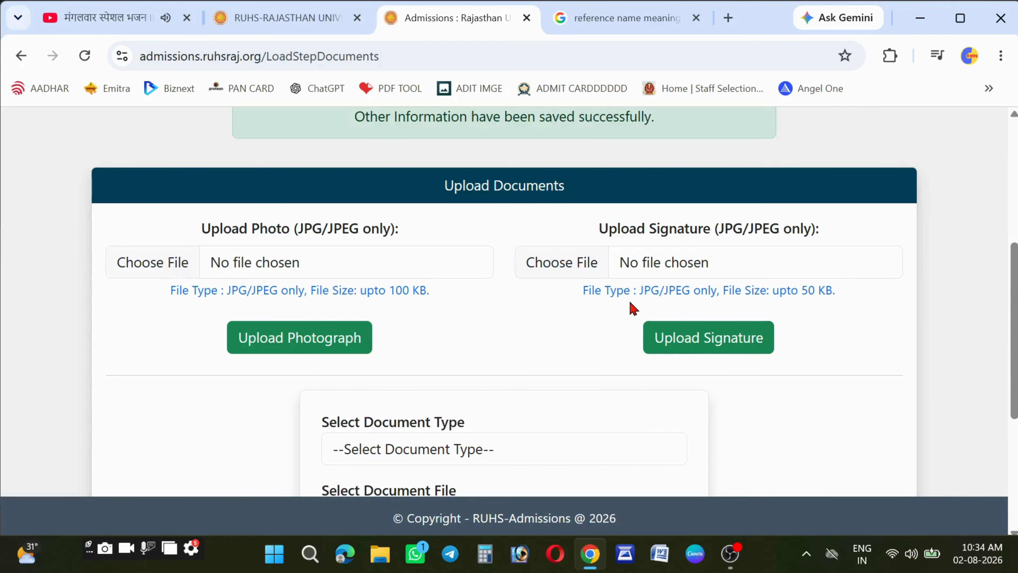
{"action": "scroll", "coordinate": [623, 307], "scroll_direction": "down", "scroll_amount": 4}
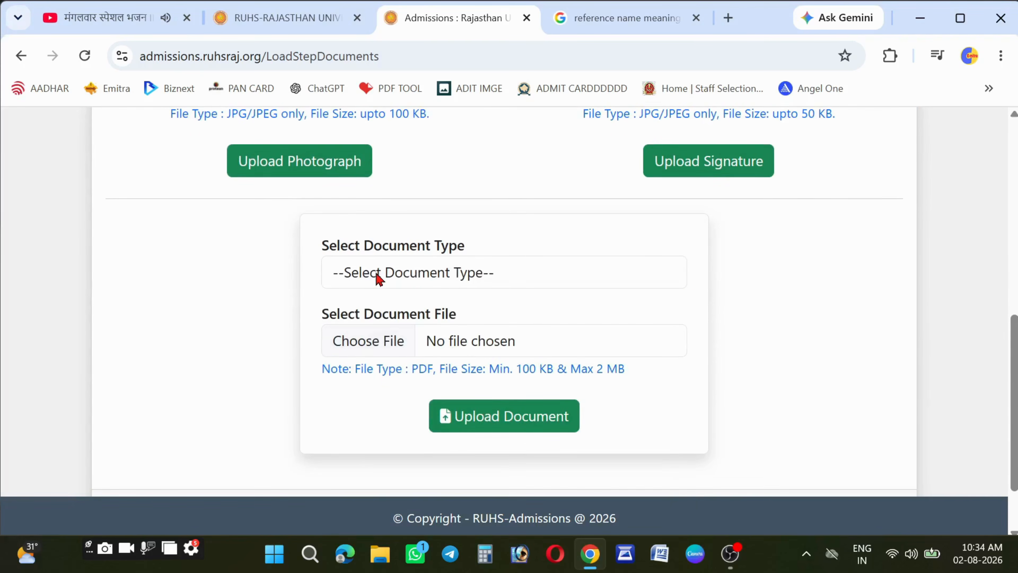
{"action": "left_click", "coordinate": [379, 277]}
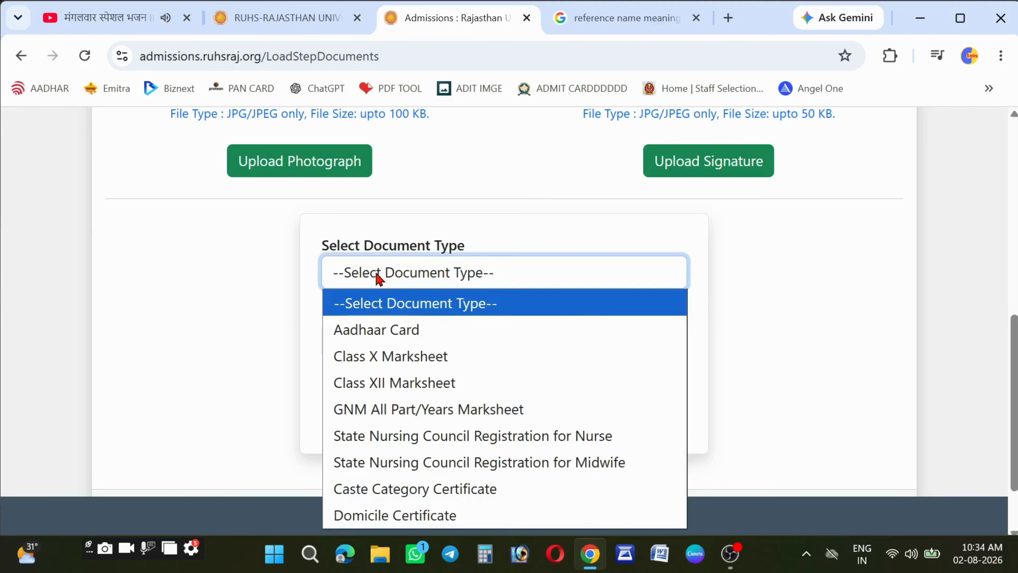
{"action": "left_click", "coordinate": [378, 277]}
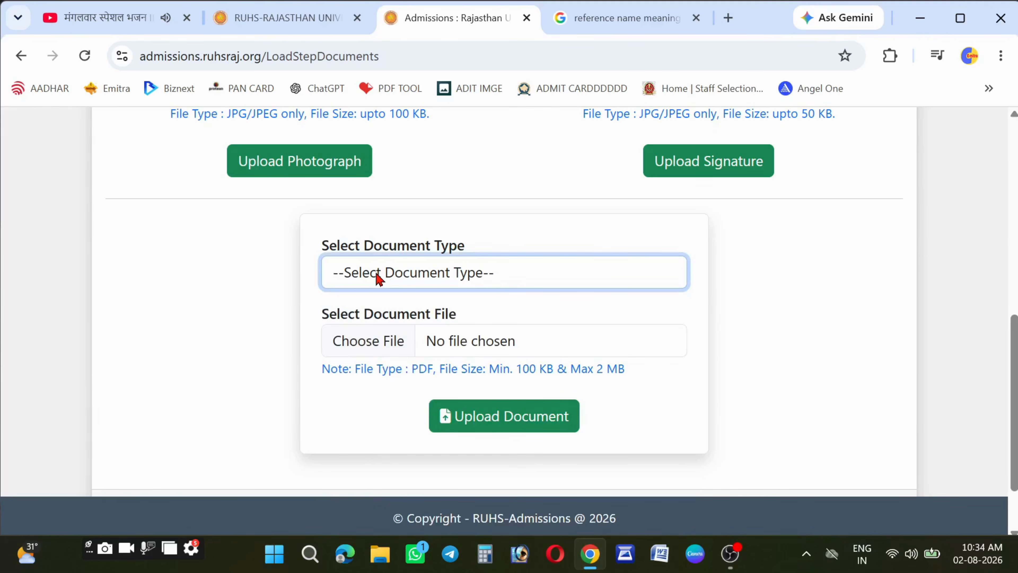
{"action": "left_click", "coordinate": [379, 277]}
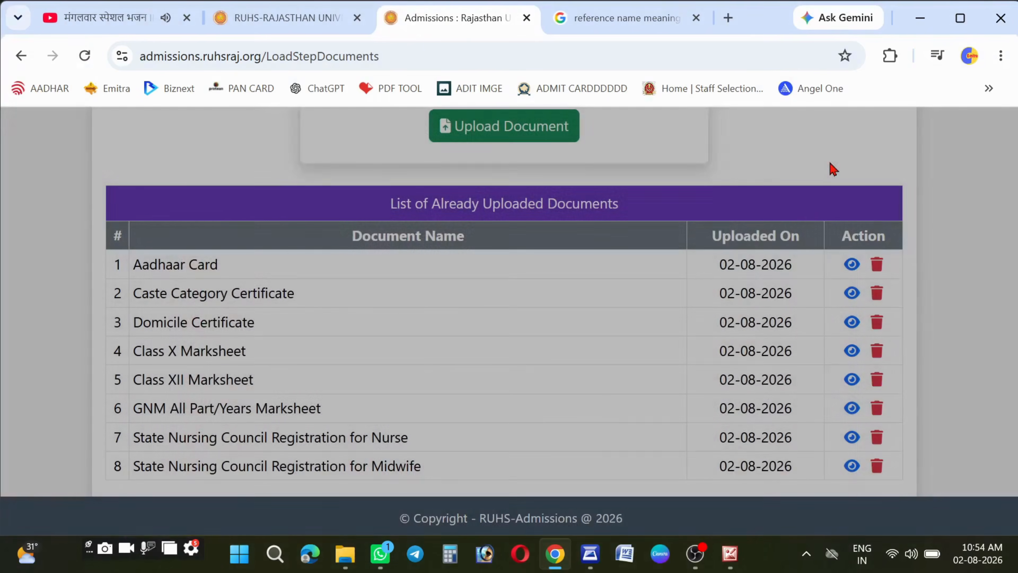
- Move on to the Preview page and scroll through the unpaid application form
{"action": "scroll", "coordinate": [551, 349], "scroll_direction": "down", "scroll_amount": 3}
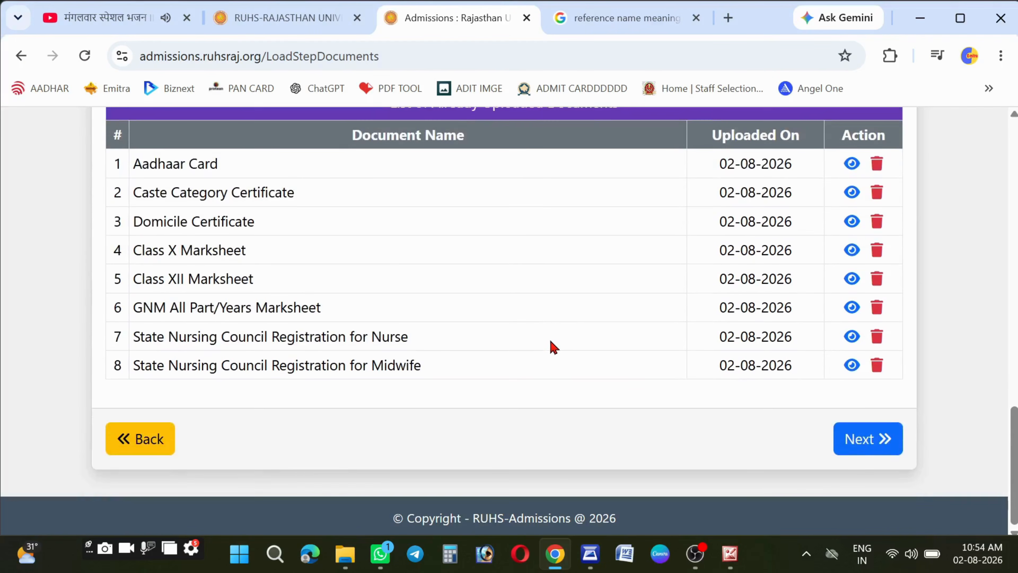
{"action": "left_click", "coordinate": [866, 445]}
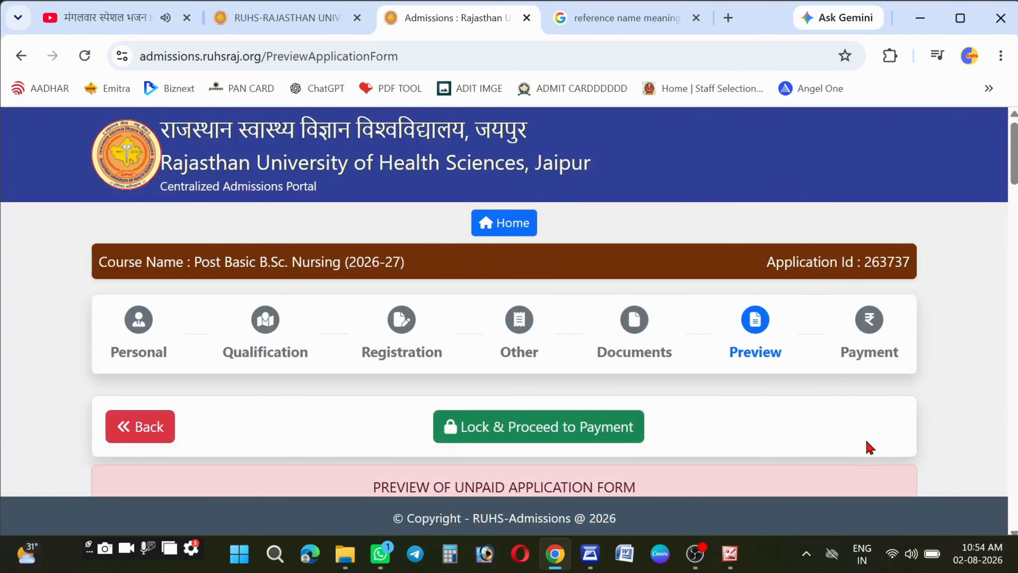
{"action": "scroll", "coordinate": [696, 393], "scroll_direction": "down", "scroll_amount": 10}
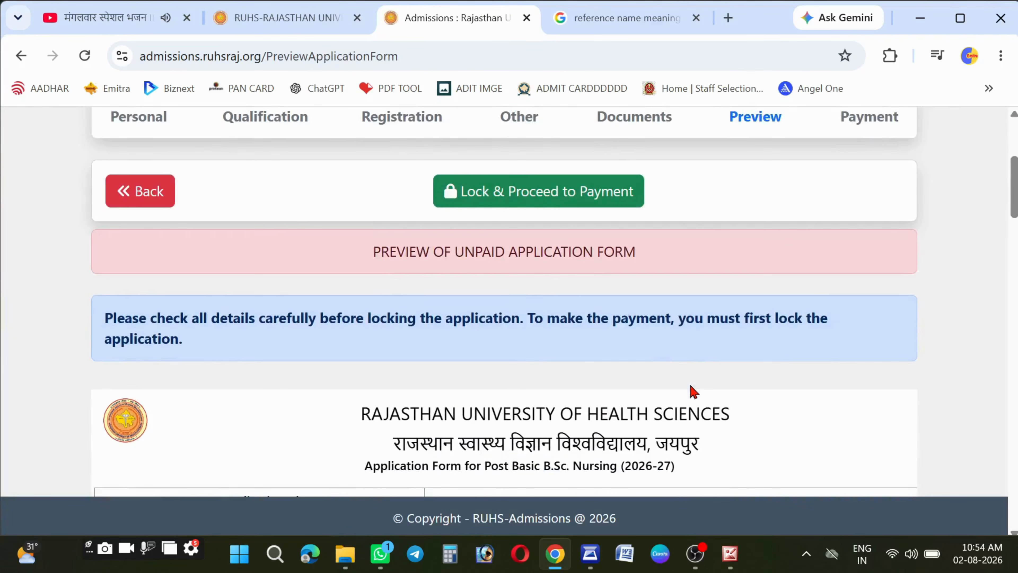
{"action": "scroll", "coordinate": [662, 324], "scroll_direction": "down", "scroll_amount": 5}
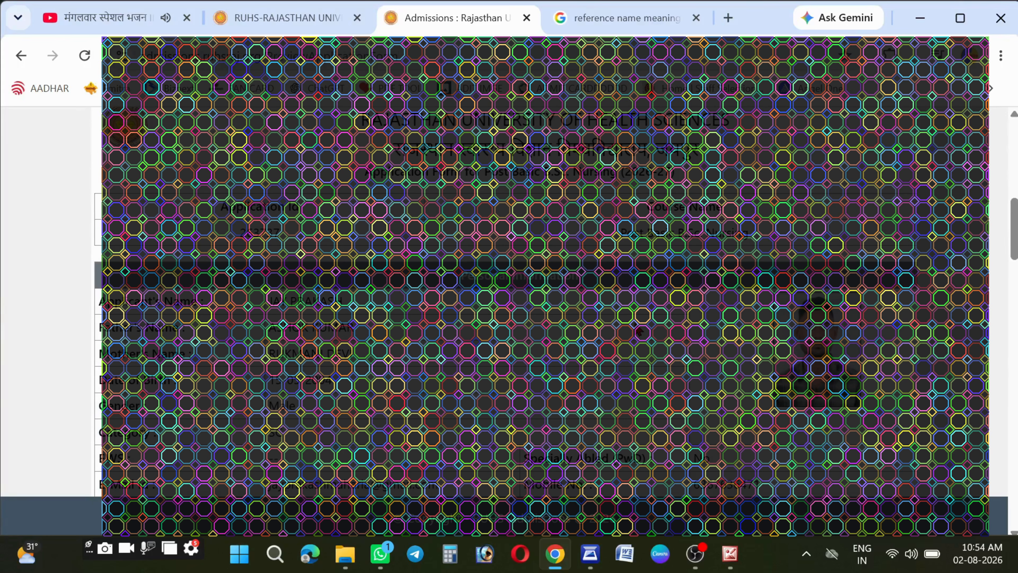